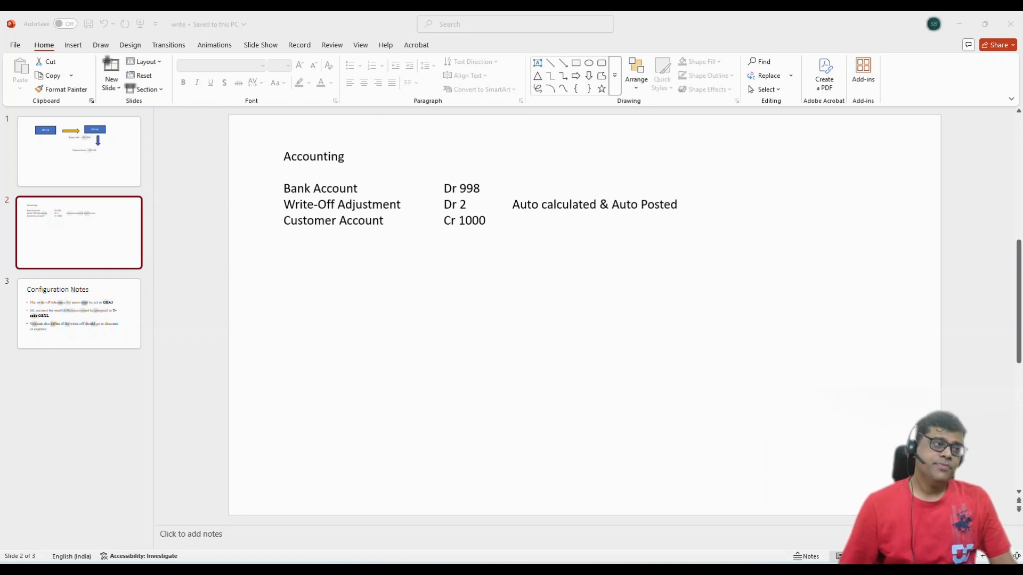
{"action": "left_click_drag", "start_coordinate": [486, 191], "coordinate": [712, 214]}
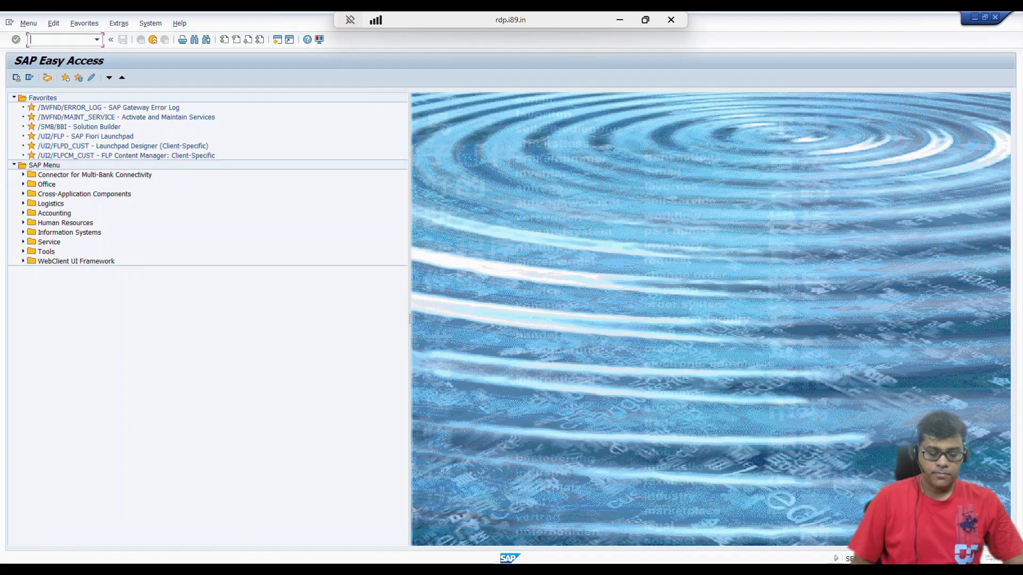
Switch to SAP and display the Phoenix customer's open line items in company code C100 with transaction FBL5N
{"action": "type", "text": "bl5n"}
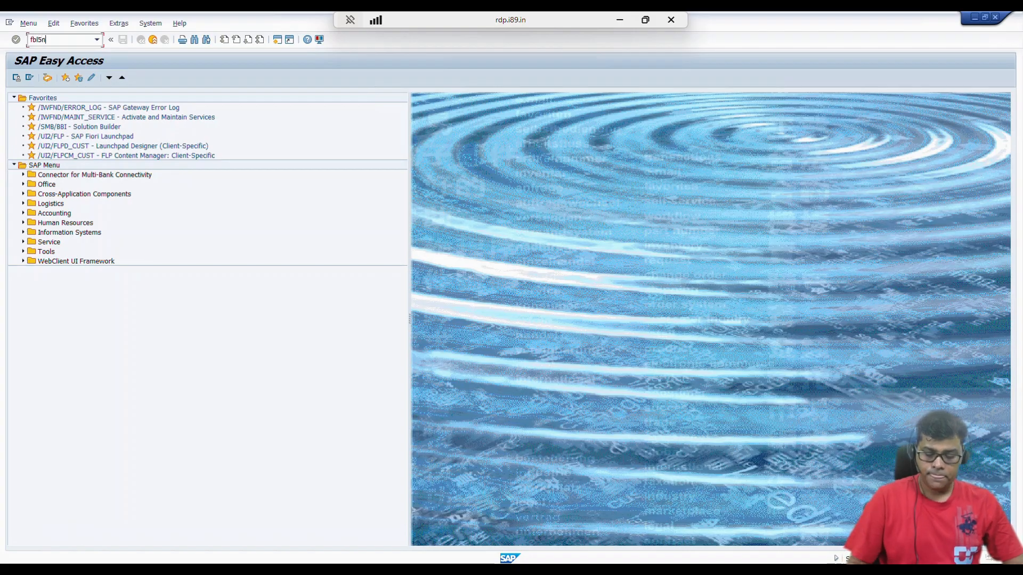
{"action": "key", "text": "Return"}
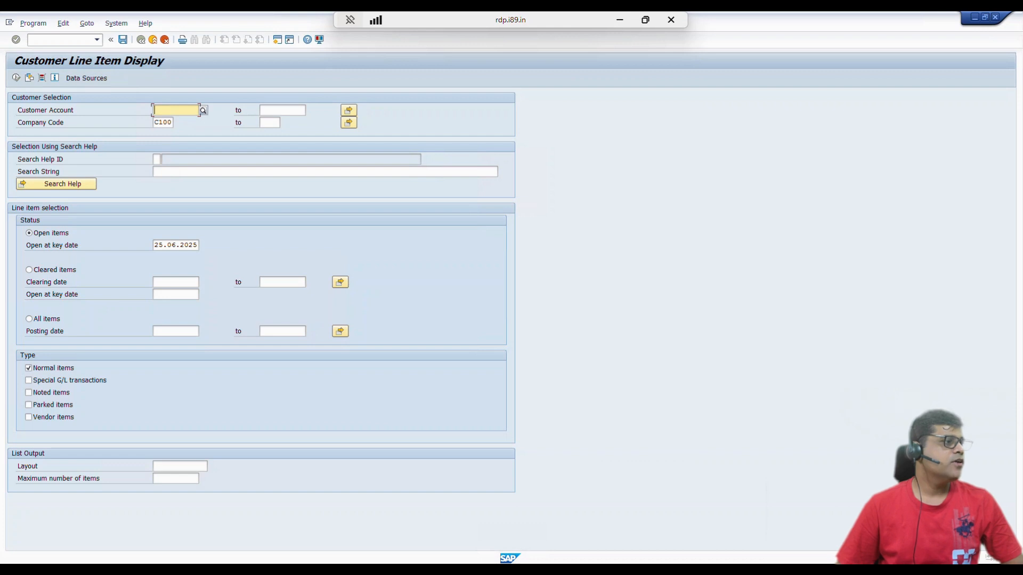
{"action": "key", "text": "F4"}
{"action": "key", "text": "Return"}
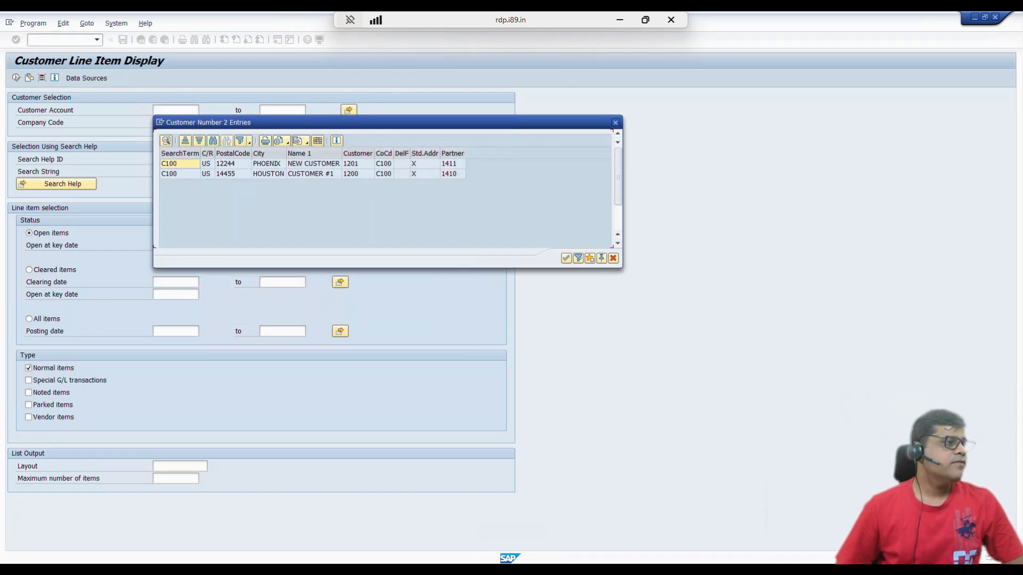
{"action": "key", "text": "Down"}
{"action": "key", "text": "Return"}
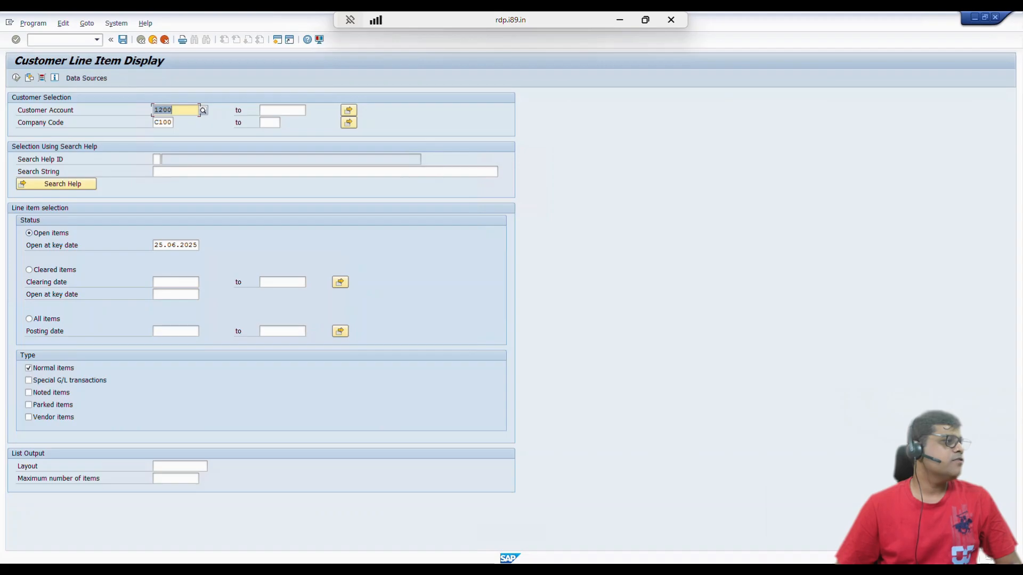
{"action": "key", "text": "F8"}
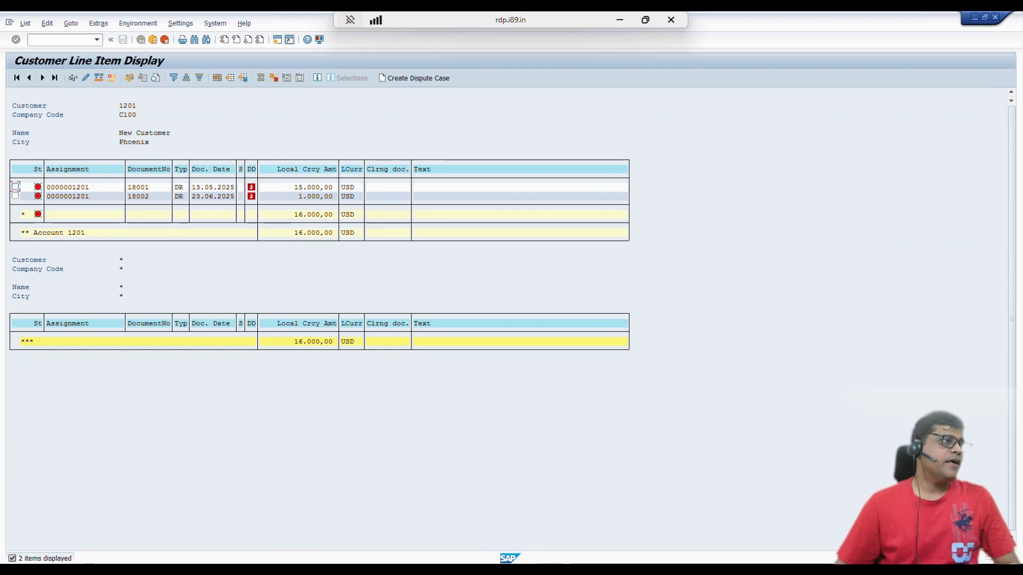
Open a second SAP GUI window, keeping the customer line item list open in the first
{"action": "left_click", "coordinate": [278, 40]}
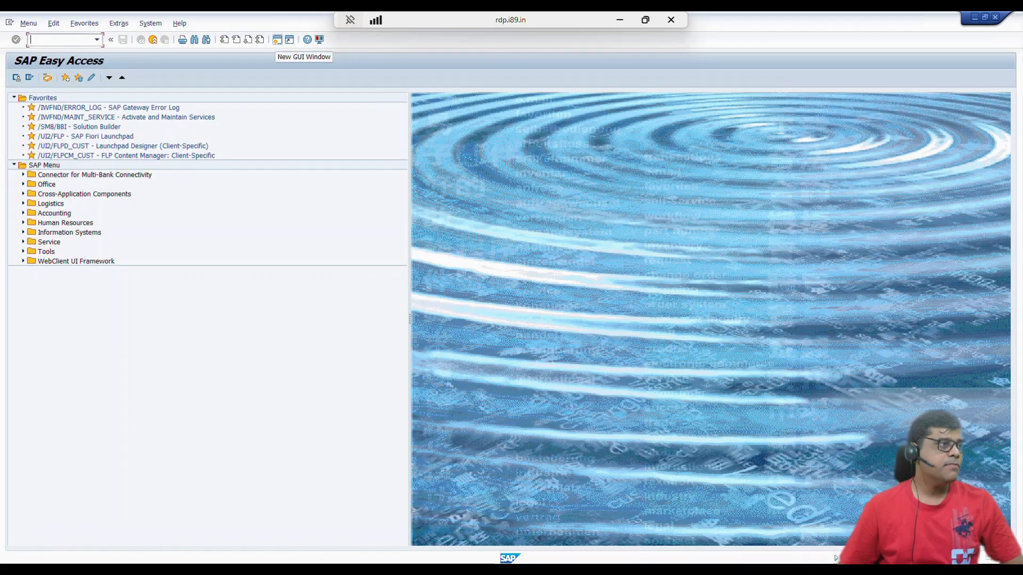
{"action": "key", "text": "alt+Tab"}
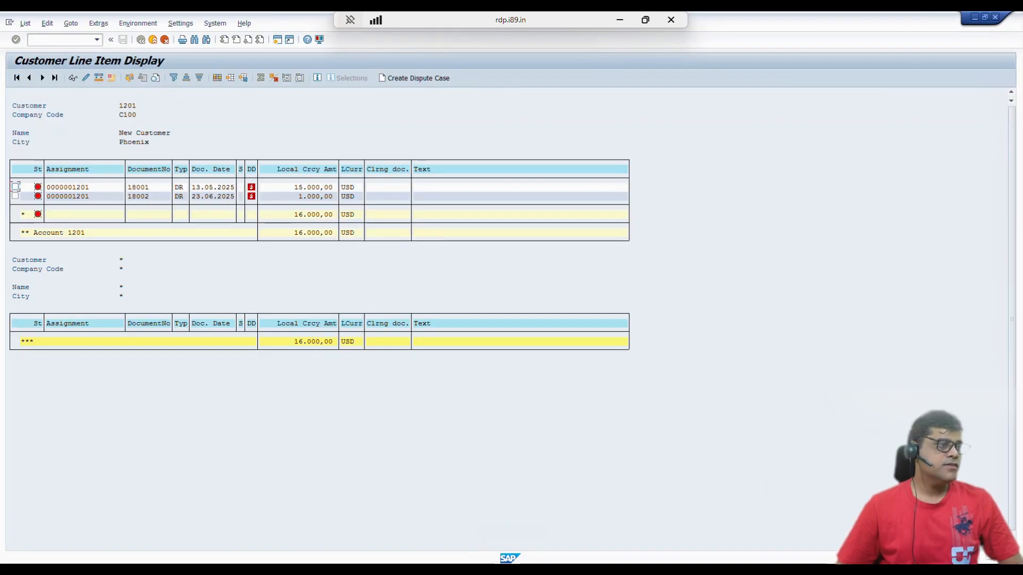
{"action": "left_click", "coordinate": [25, 23]}
{"action": "key", "text": "alt+Tab"}
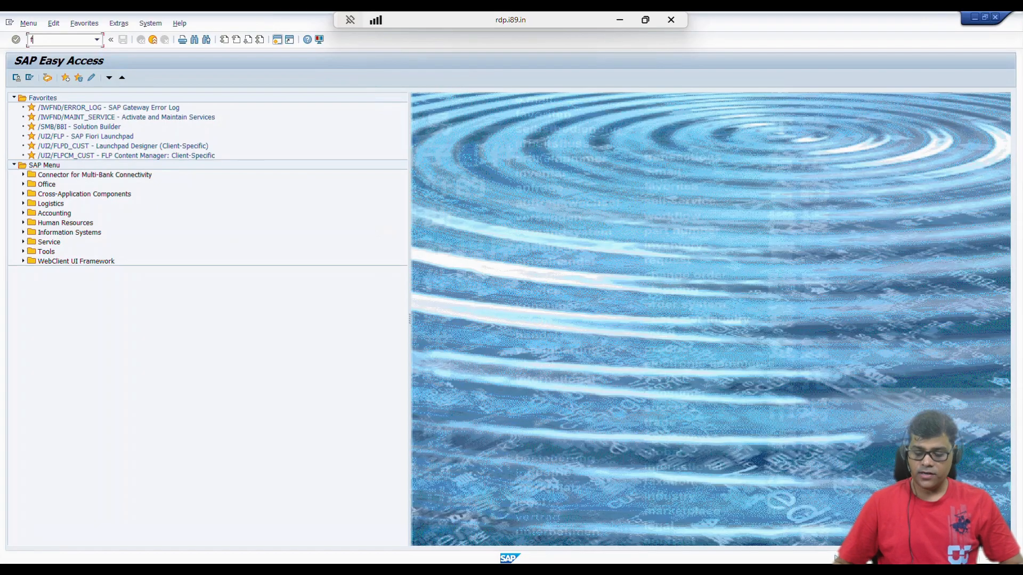
{"action": "key", "text": "BackSpace"}
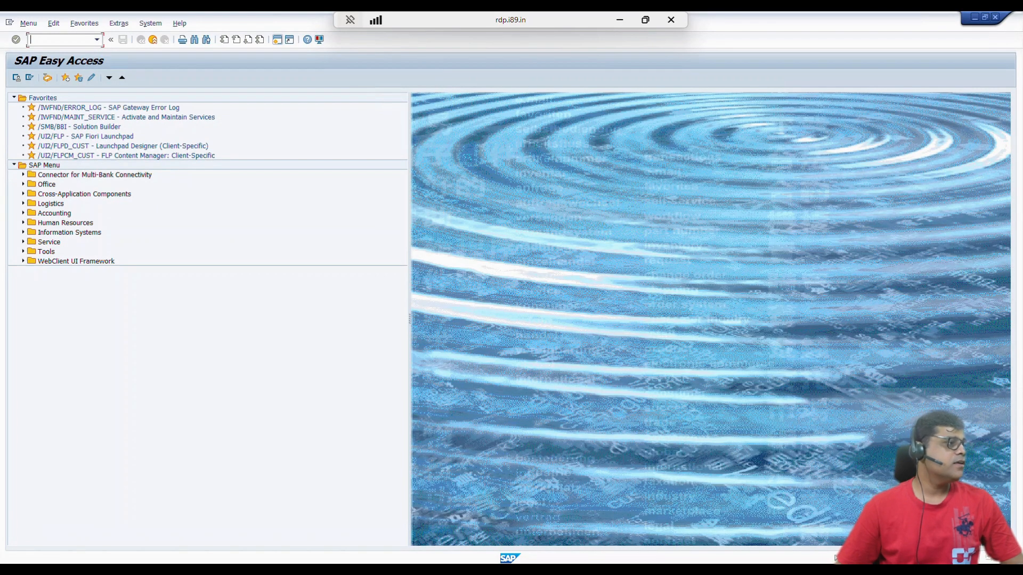
Start F-28 - Incoming Payments from the Accounts Receivable document entry transactions of Financial Accounting
{"action": "left_click", "coordinate": [23, 213]}
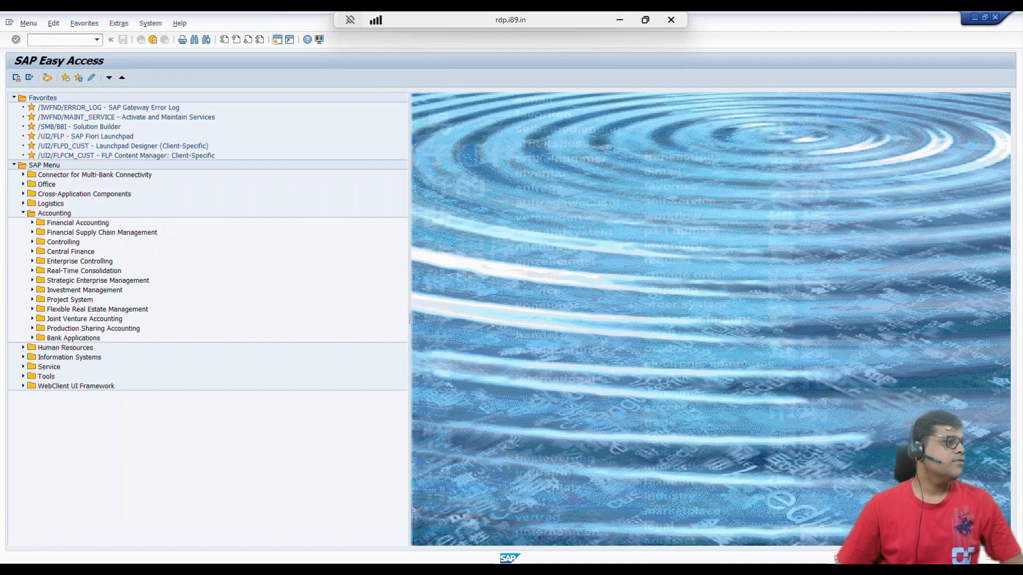
{"action": "left_click", "coordinate": [32, 223]}
{"action": "left_click", "coordinate": [41, 242]}
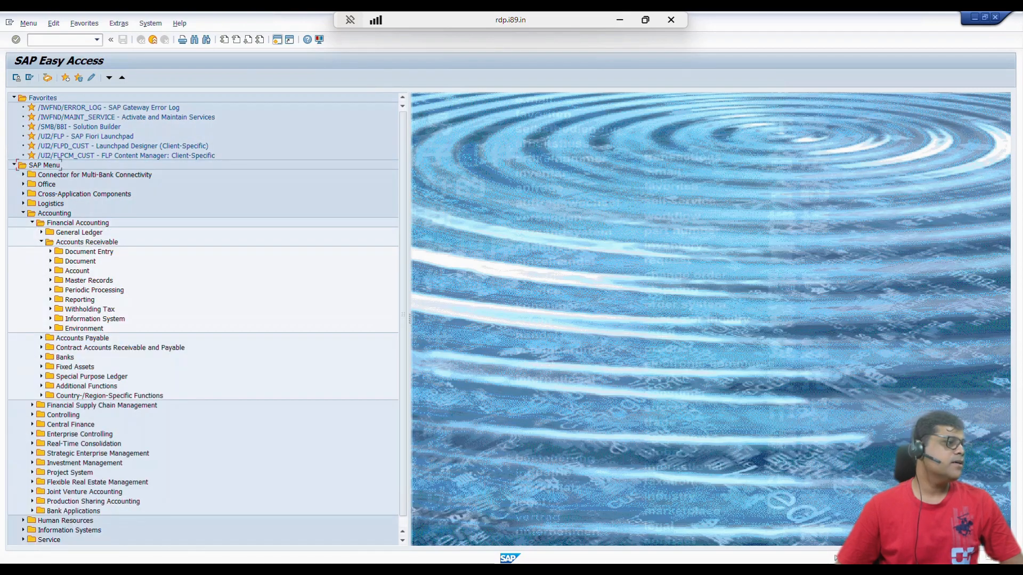
{"action": "left_click", "coordinate": [50, 251]}
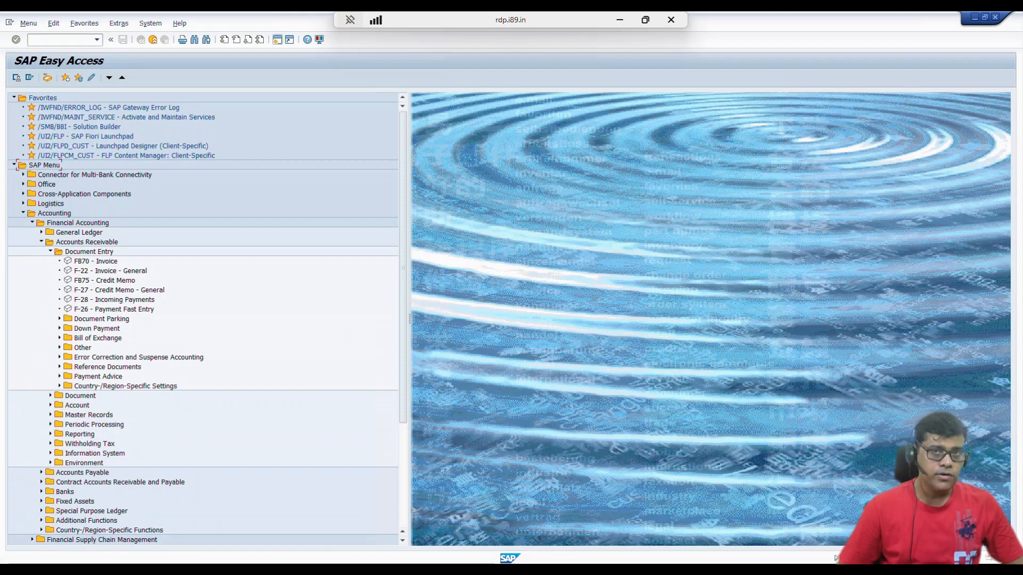
{"action": "double_click", "coordinate": [114, 300]}
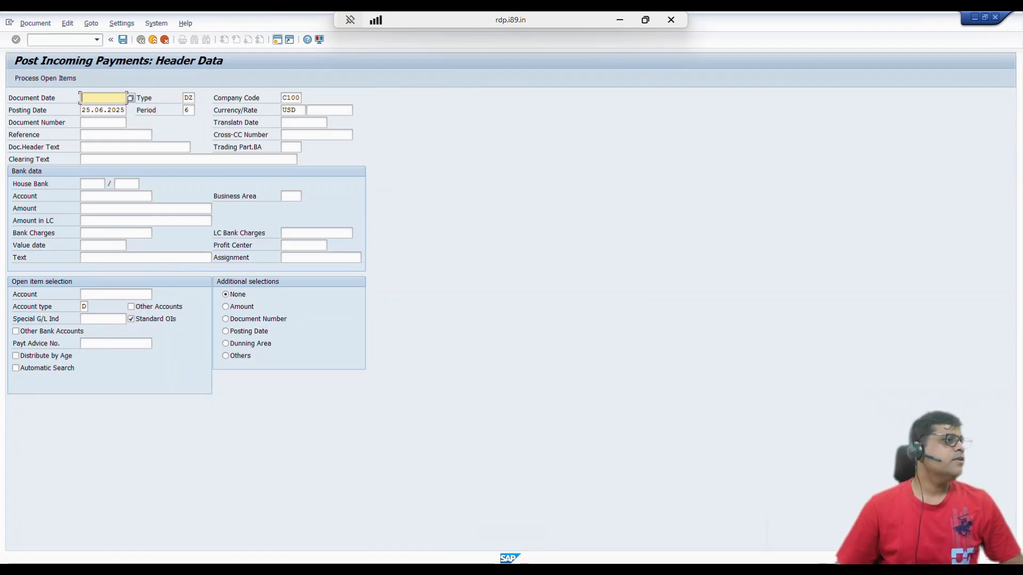
Set the payment's document date to 25.06.2025 and its clearing text to "colelction"
{"action": "key", "text": "F4"}
{"action": "key", "text": "Return"}
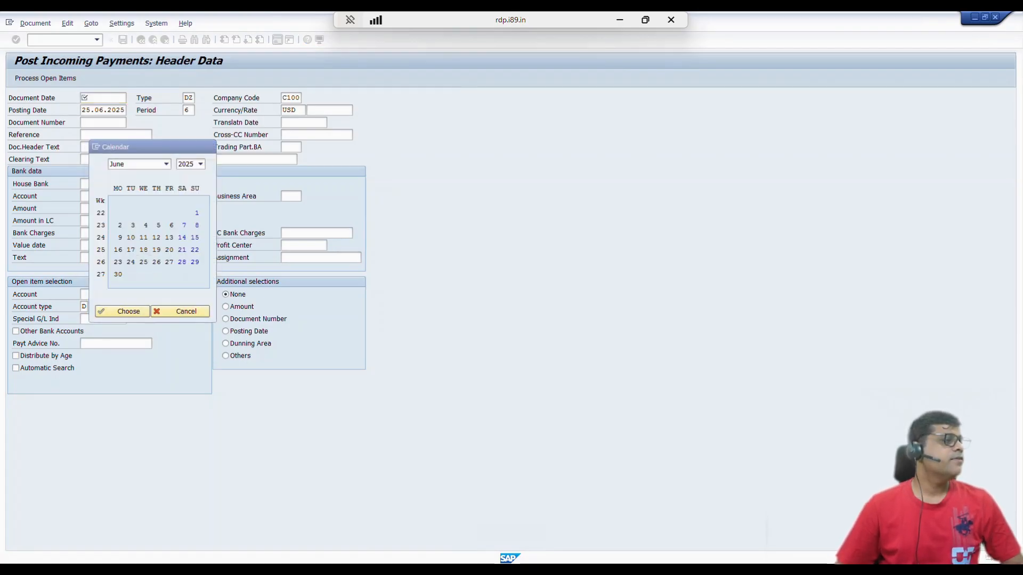
{"action": "key", "text": "Tab"}
{"action": "key", "text": "Tab"}
{"action": "key", "text": "Tab"}
{"action": "key", "text": "Tab"}
{"action": "key", "text": "Tab"}
{"action": "key", "text": "Tab"}
{"action": "key", "text": "Tab"}
{"action": "key", "text": "Tab"}
{"action": "key", "text": "Tab"}
{"action": "key", "text": "Tab"}
{"action": "key", "text": "Tab"}
{"action": "key", "text": "Tab"}
{"action": "key", "text": "Tab"}
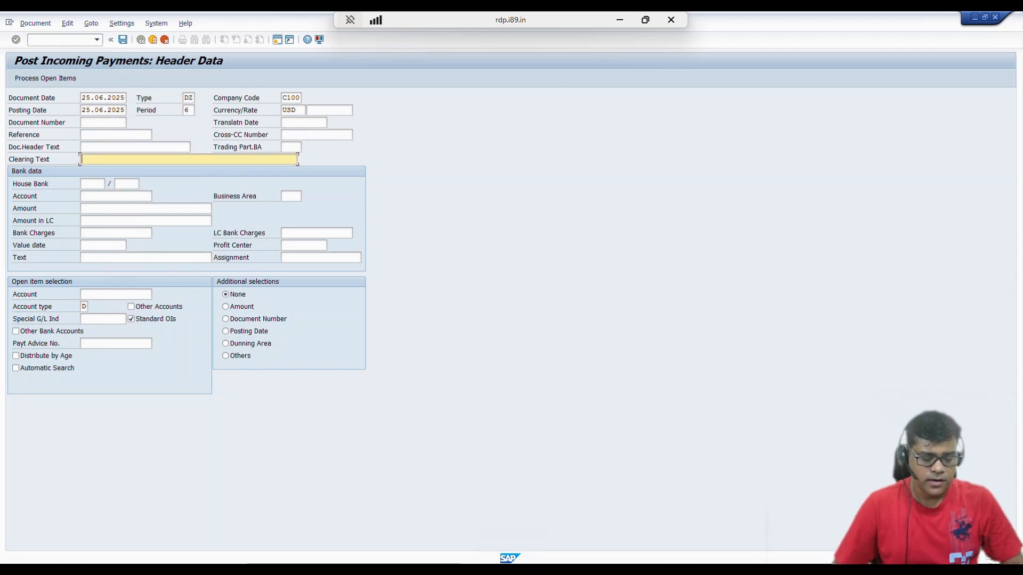
{"action": "type", "text": "colelction"}
{"action": "key", "text": "Tab"}
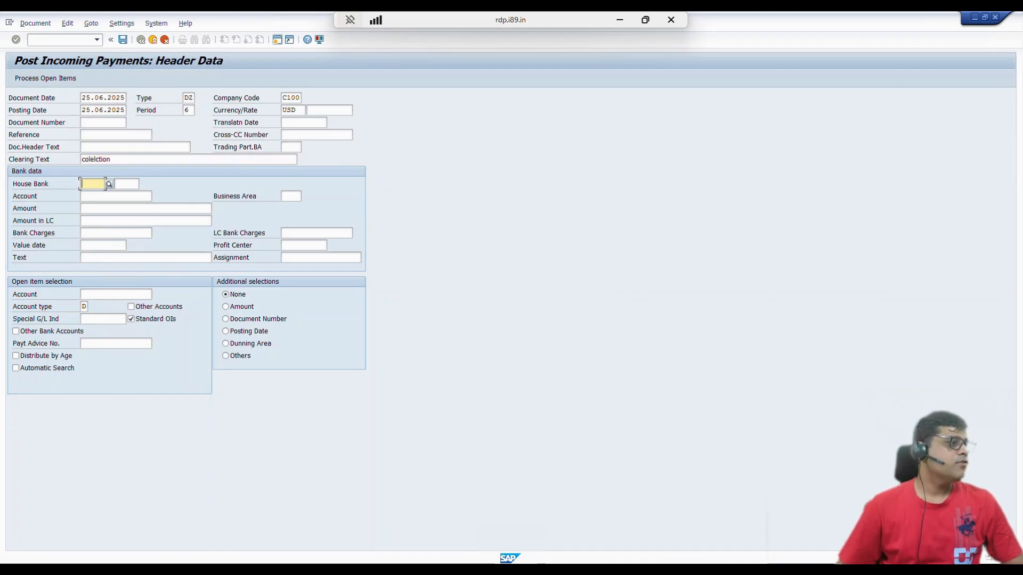
Choose house bank CIT01 with its account ID CT001 in the bank data
{"action": "key", "text": "F4"}
{"action": "key", "text": "Return"}
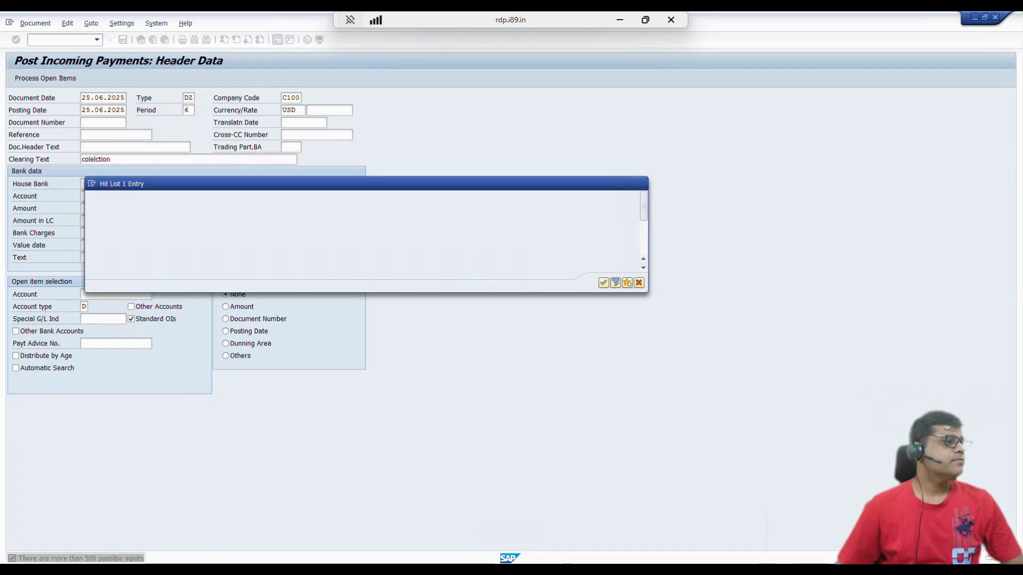
{"action": "key", "text": "Tab"}
{"action": "key", "text": "F4"}
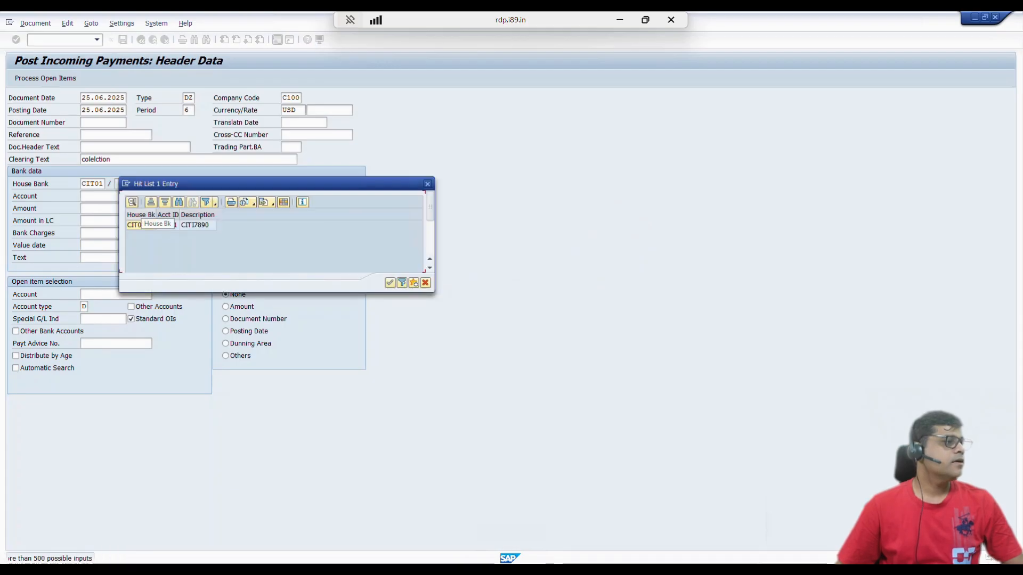
{"action": "key", "text": "Return"}
{"action": "key", "text": "Tab"}
{"action": "key", "text": "Tab"}
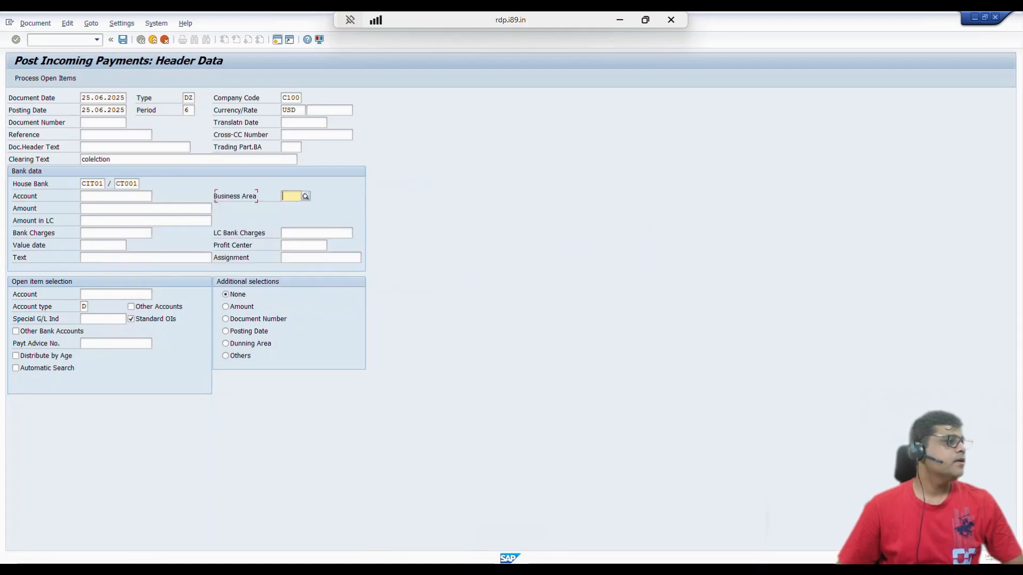
Enter the Incoming-ACH G/L account with amount 998 and value date 25.06.2025 in the bank data
{"action": "key", "text": "shift+Tab"}
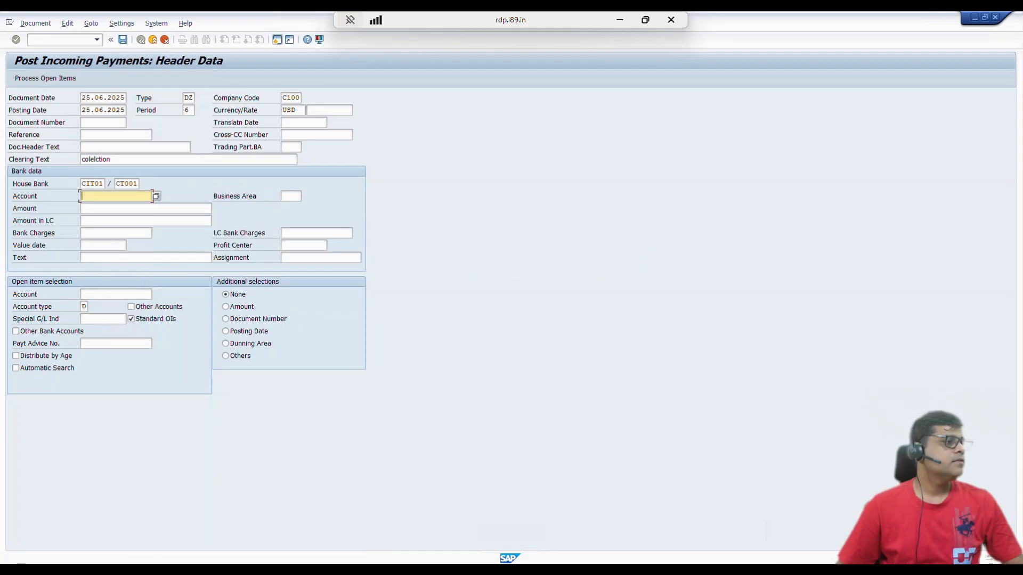
{"action": "key", "text": "F4"}
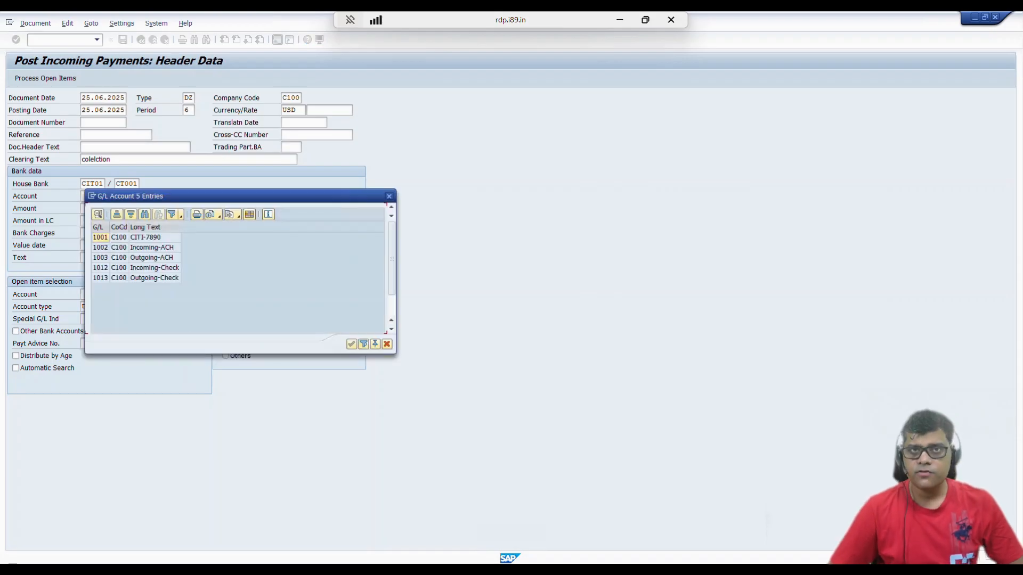
{"action": "key", "text": "Down"}
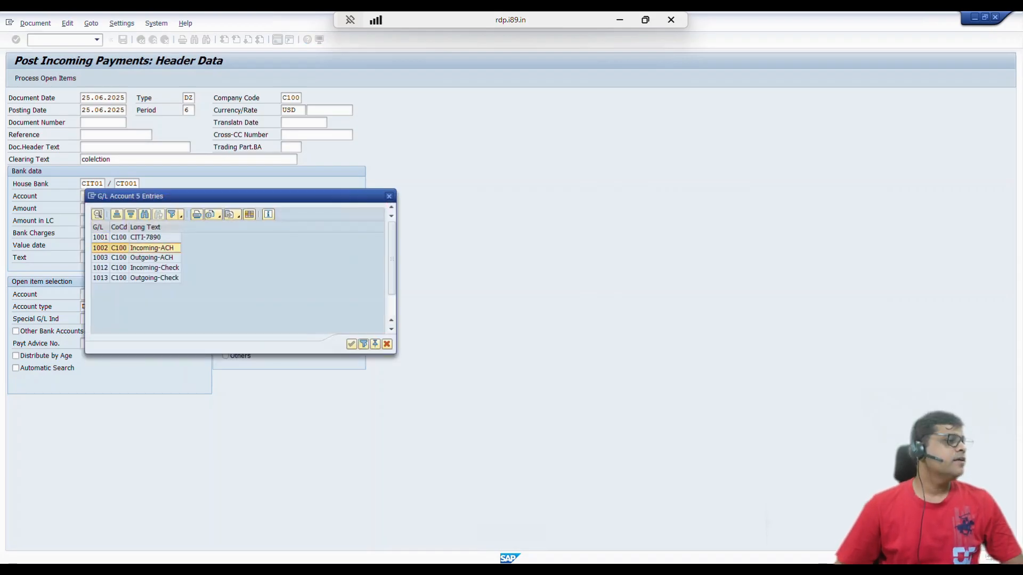
{"action": "key", "text": "Return"}
{"action": "key", "text": "Tab"}
{"action": "type", "text": "998"}
{"action": "key", "text": "Tab"}
{"action": "key", "text": "Tab"}
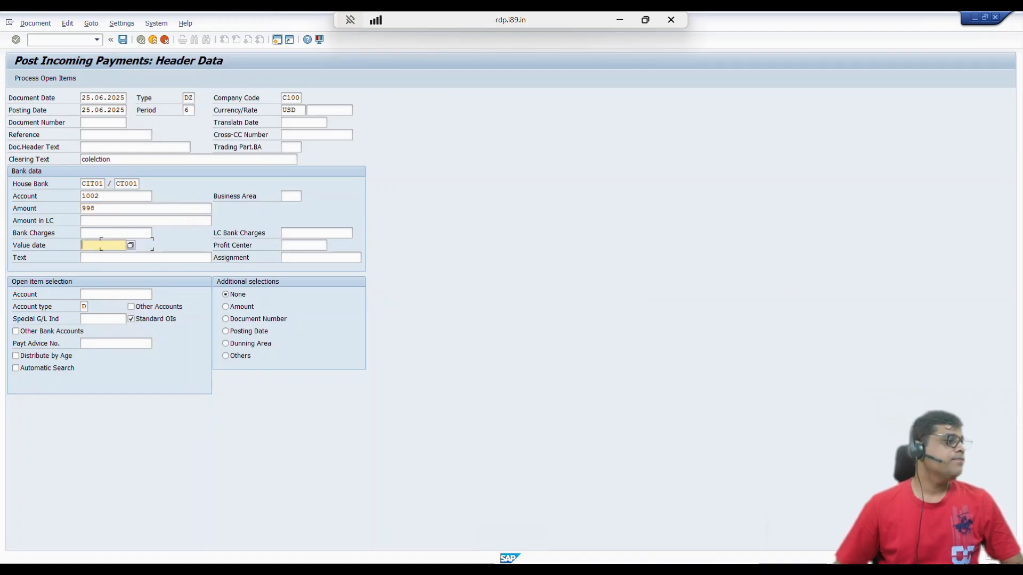
{"action": "key", "text": "F4"}
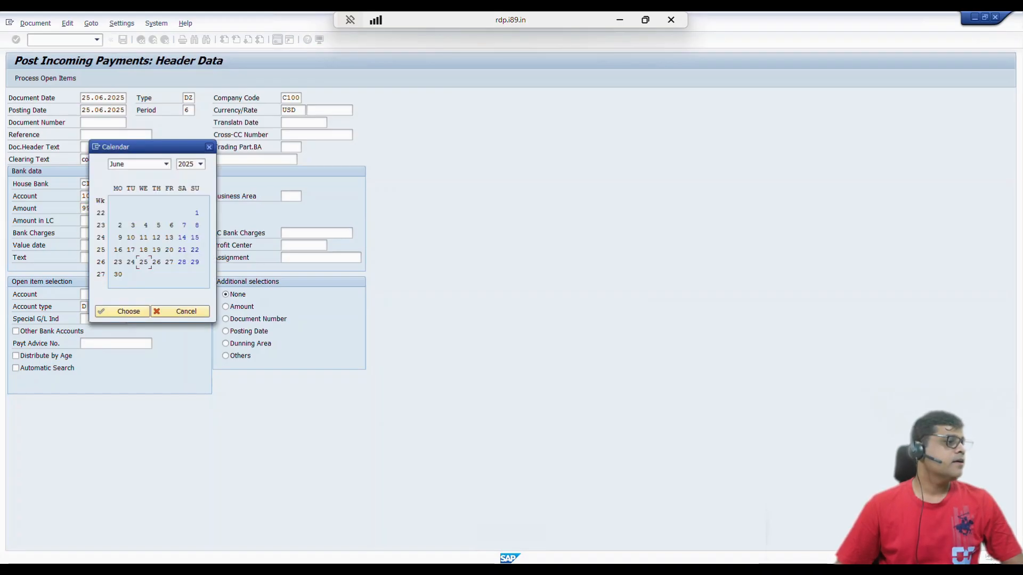
{"action": "key", "text": "Return"}
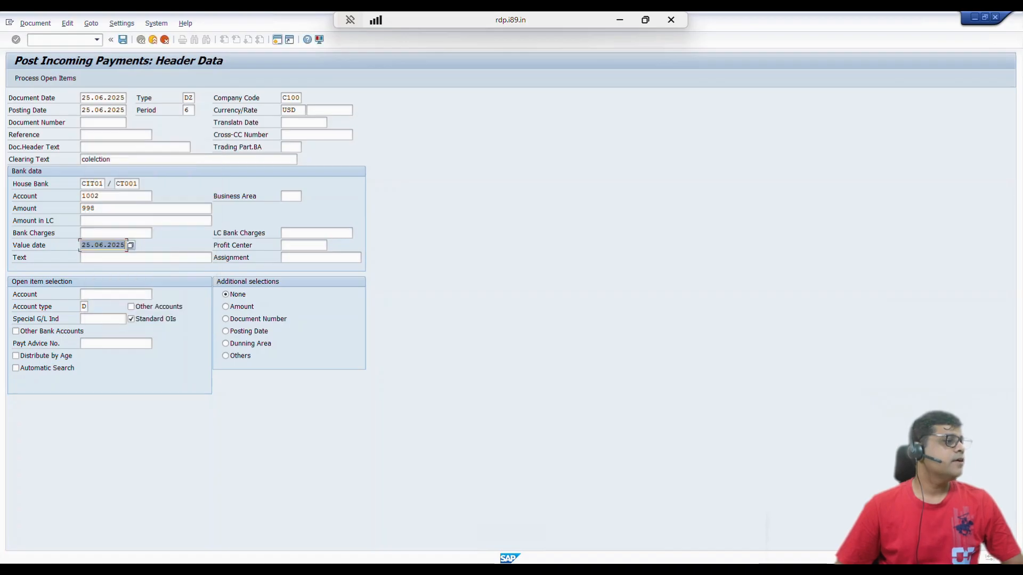
Enter the customer's account number for open item selection, load the open items and deactivate the 15.000,00 invoice
{"action": "left_click", "coordinate": [116, 294]}
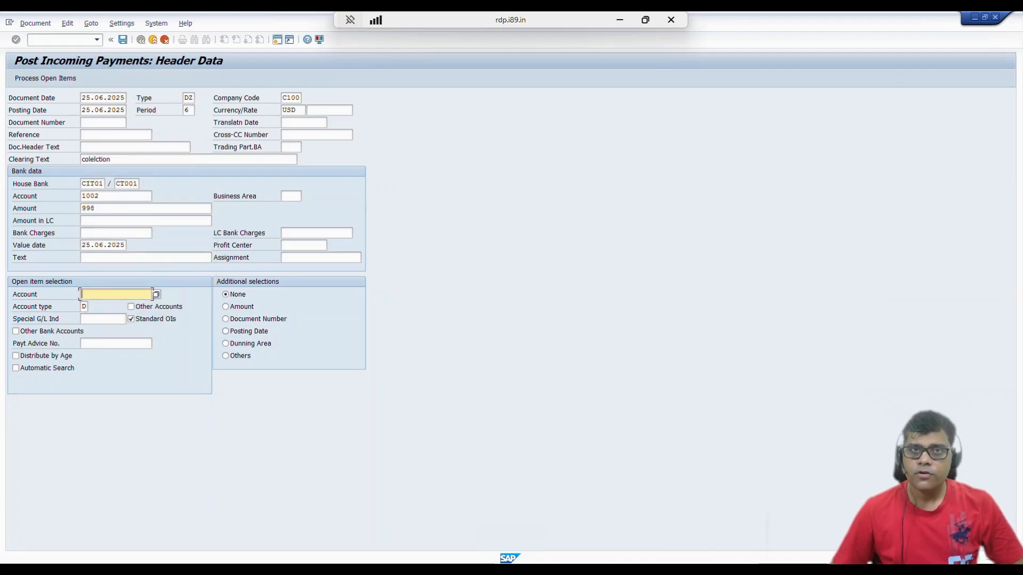
{"action": "type", "text": "1201"}
{"action": "key", "text": "Return"}
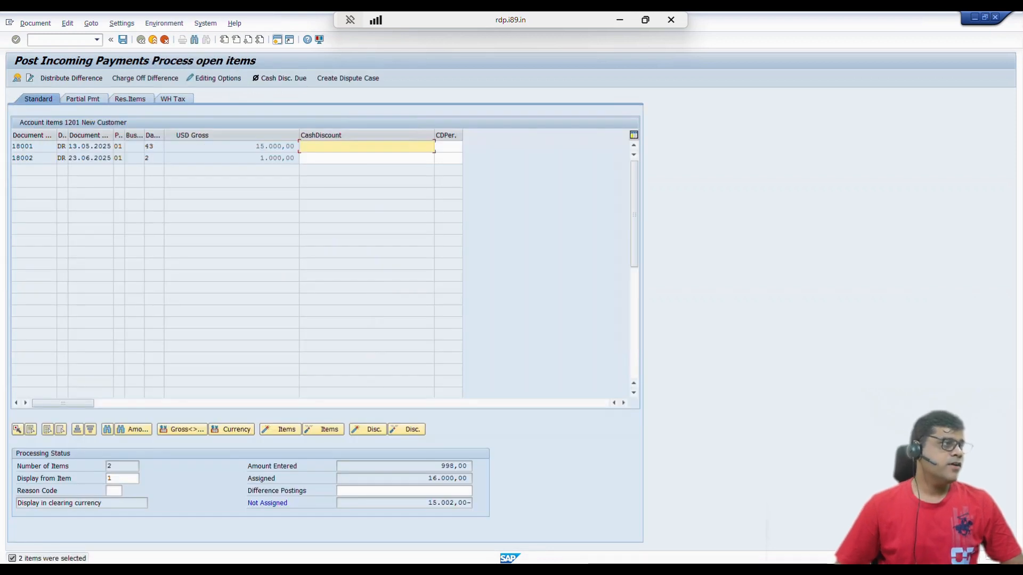
{"action": "double_click", "coordinate": [275, 147]}
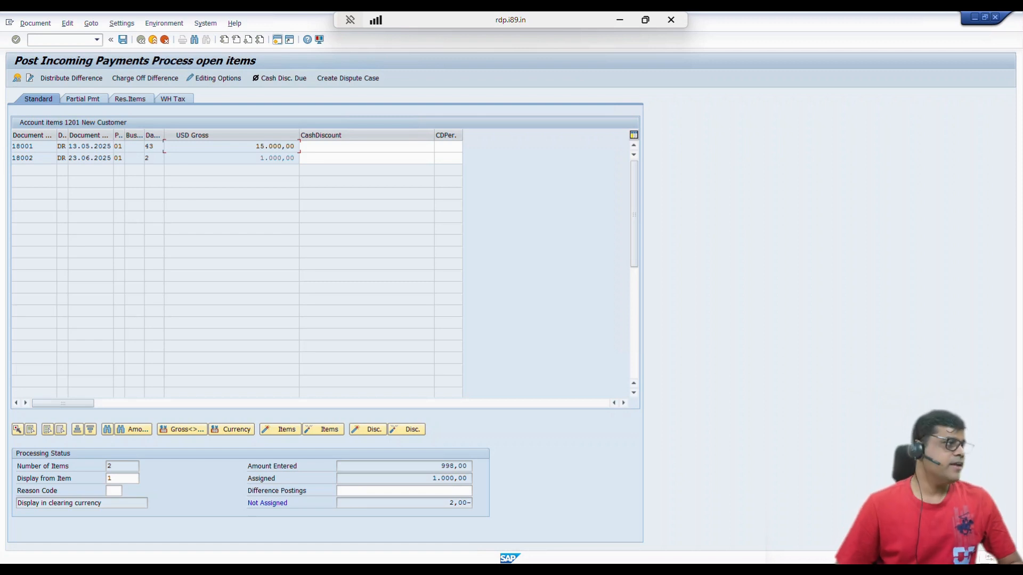
Return to the document overview and change the Incoming-ACH line item's amount to 950
{"action": "key", "text": "F3"}
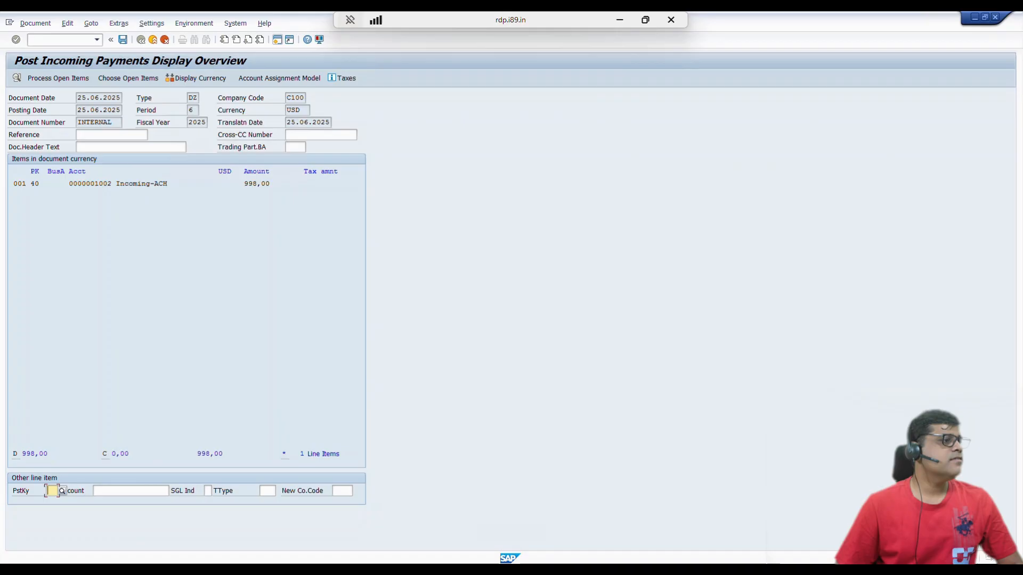
{"action": "double_click", "coordinate": [141, 183]}
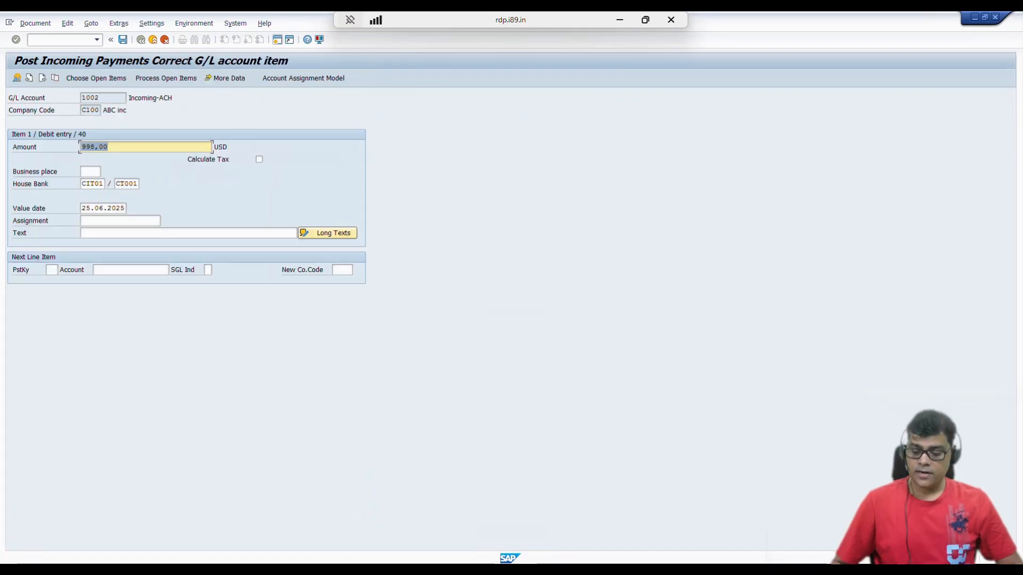
{"action": "type", "text": "90"}
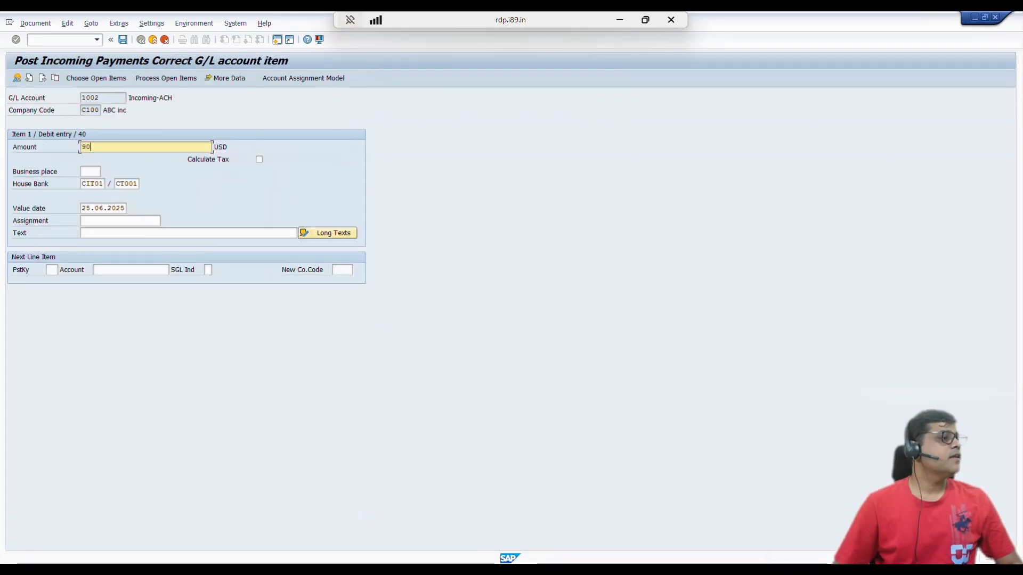
{"action": "key", "text": "BackSpace"}
{"action": "key", "text": "BackSpace"}
{"action": "type", "text": "950"}
{"action": "key", "text": "Return"}
Simulate the incoming payment posting with the reduced amount, and return to the document overview
{"action": "left_click", "coordinate": [35, 23]}
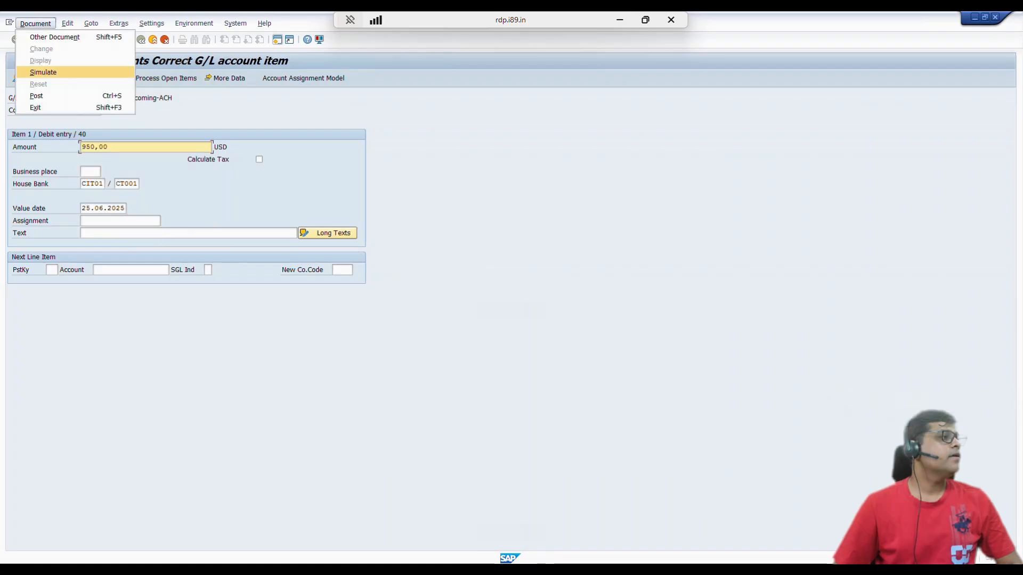
{"action": "left_click", "coordinate": [44, 71]}
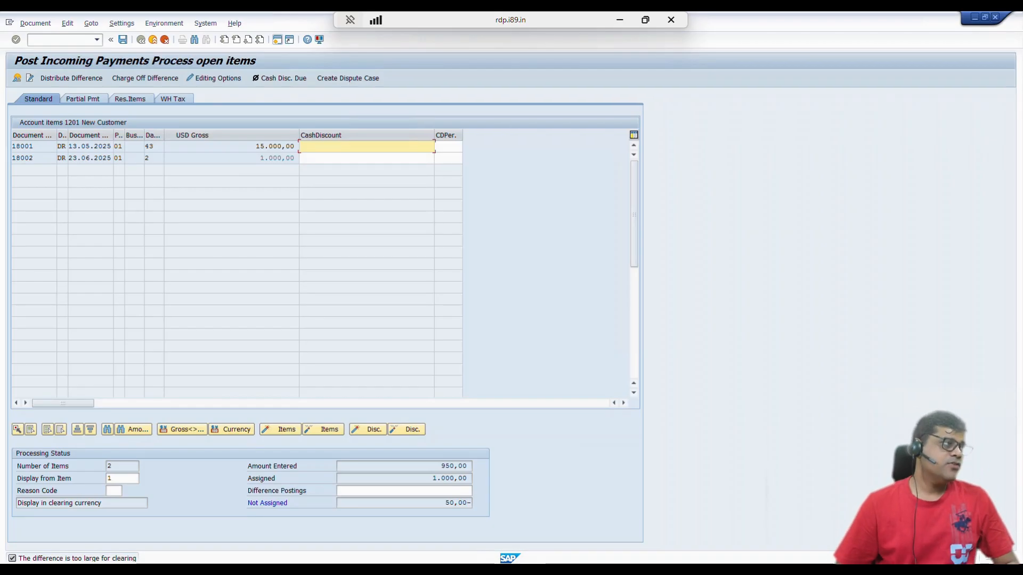
{"action": "key", "text": "F3"}
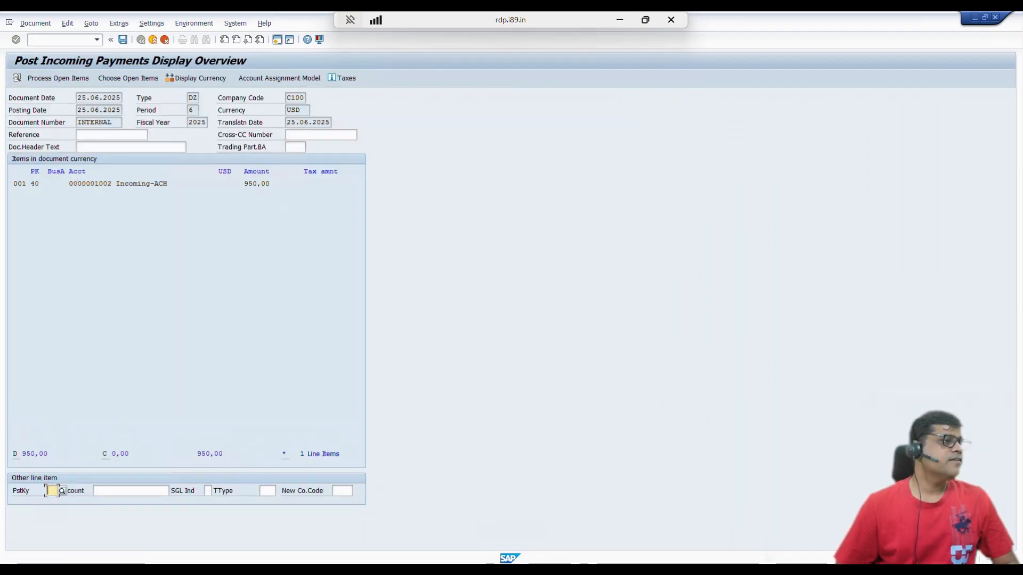
Open the Incoming-ACH line item and set its amount to 998 USD
{"action": "key", "text": "F3"}
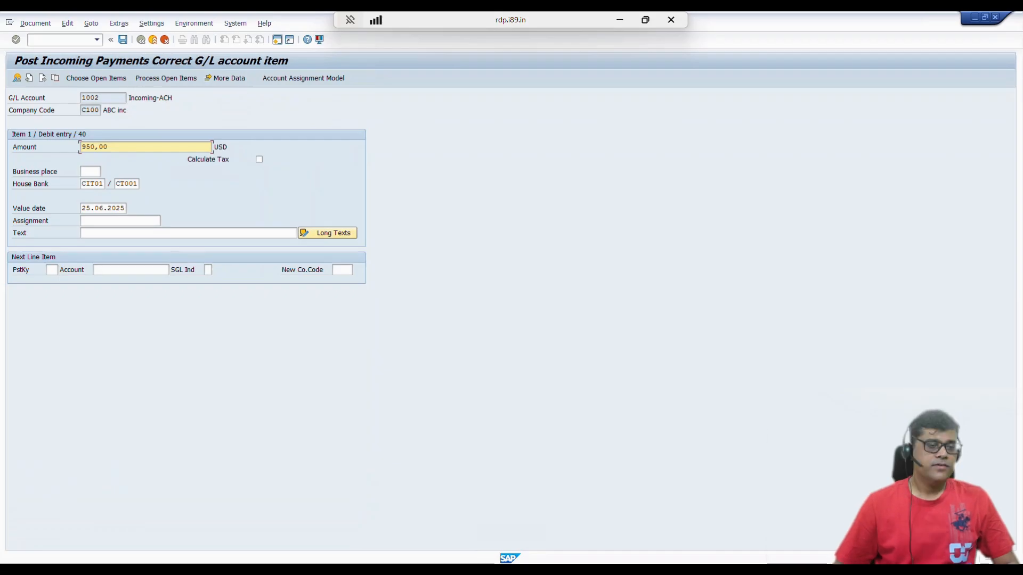
{"action": "key", "text": "ctrl+a"}
{"action": "type", "text": "9+"}
{"action": "key", "text": "BackSpace"}
{"action": "key", "text": "BackSpace"}
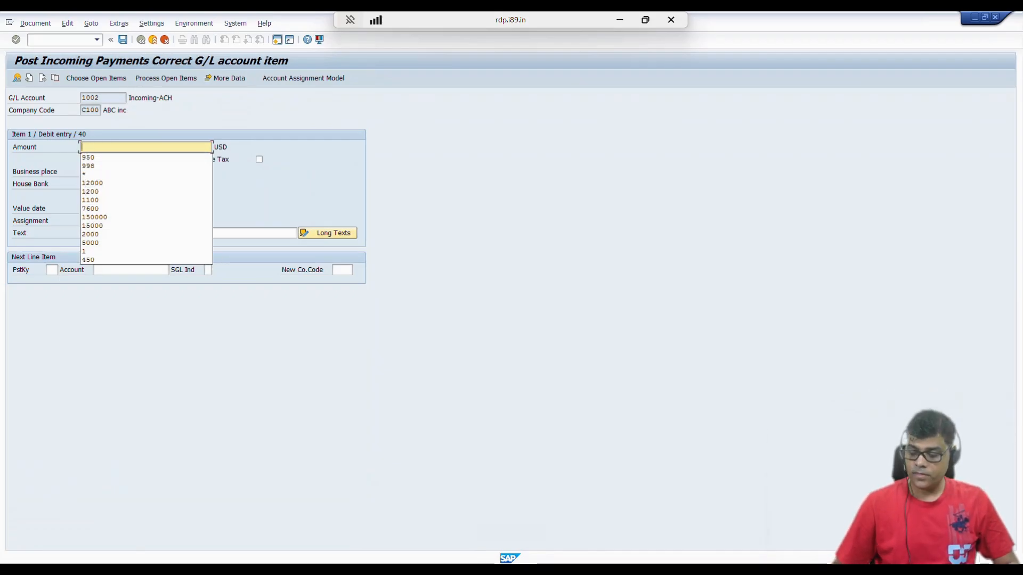
{"action": "type", "text": "998"}
{"action": "key", "text": "Return"}
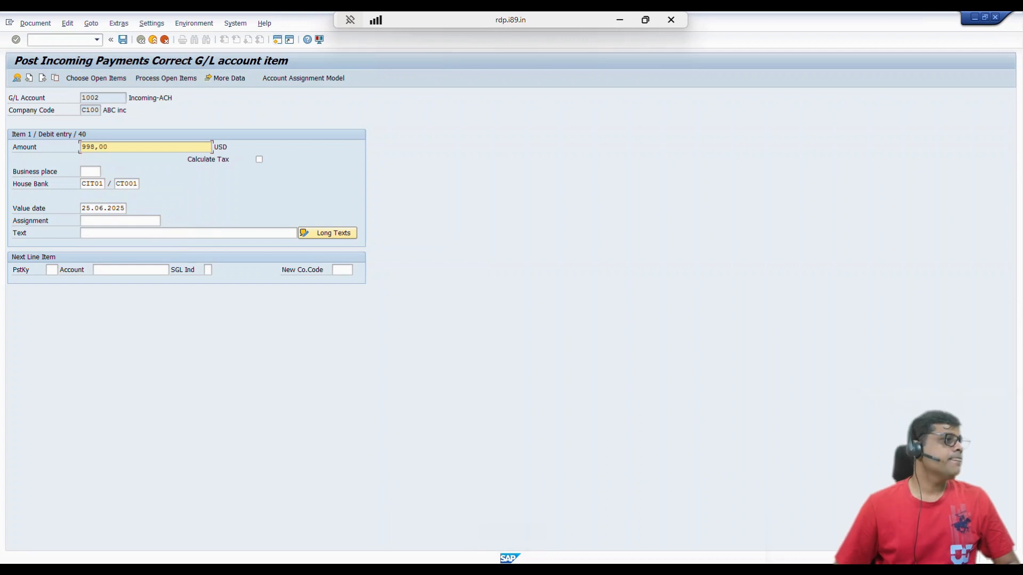
Simulate the incoming payment with the 998 USD amount and post the document
{"action": "left_click", "coordinate": [35, 23]}
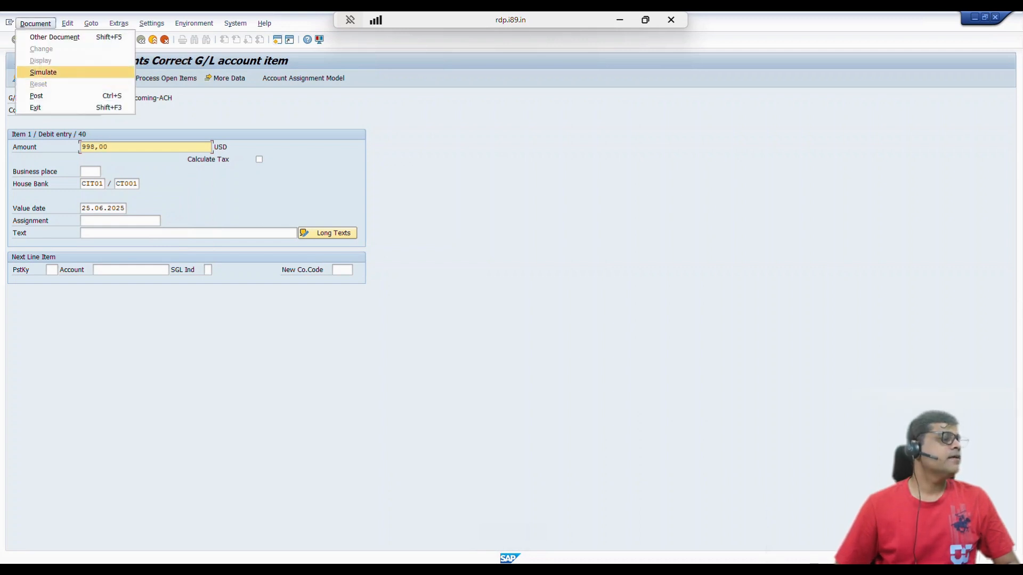
{"action": "left_click", "coordinate": [45, 72]}
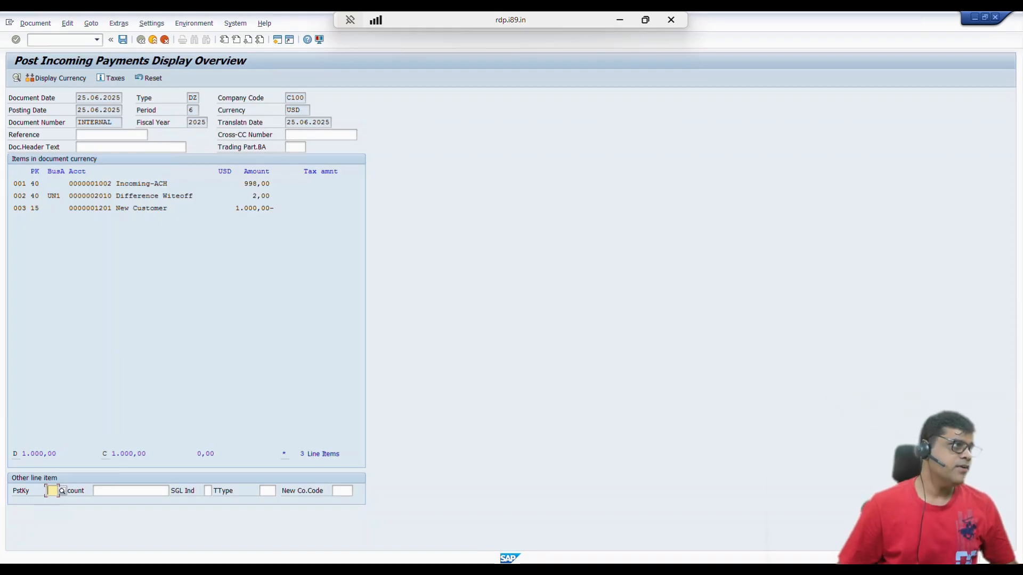
{"action": "key", "text": "ctrl+s"}
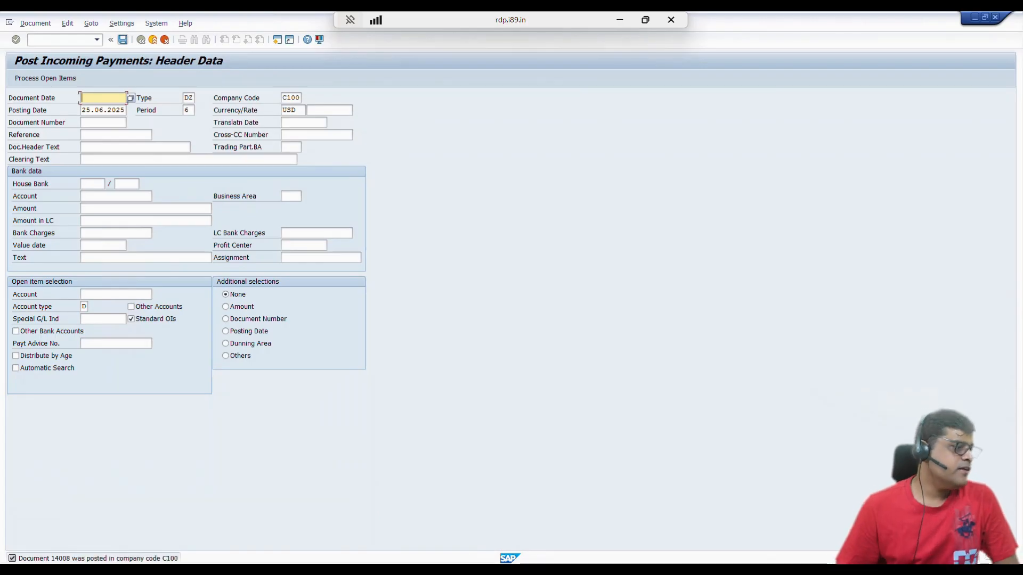
Display the posted payment document in the General Ledger View and check the clearing document of the Accounts Receivable line
{"action": "left_click", "coordinate": [36, 24]}
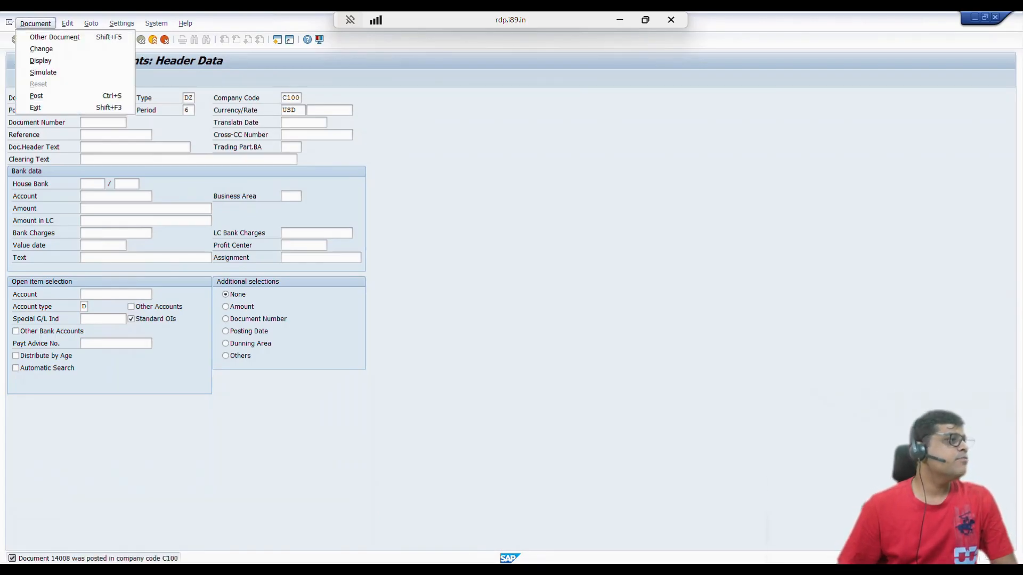
{"action": "left_click", "coordinate": [41, 61]}
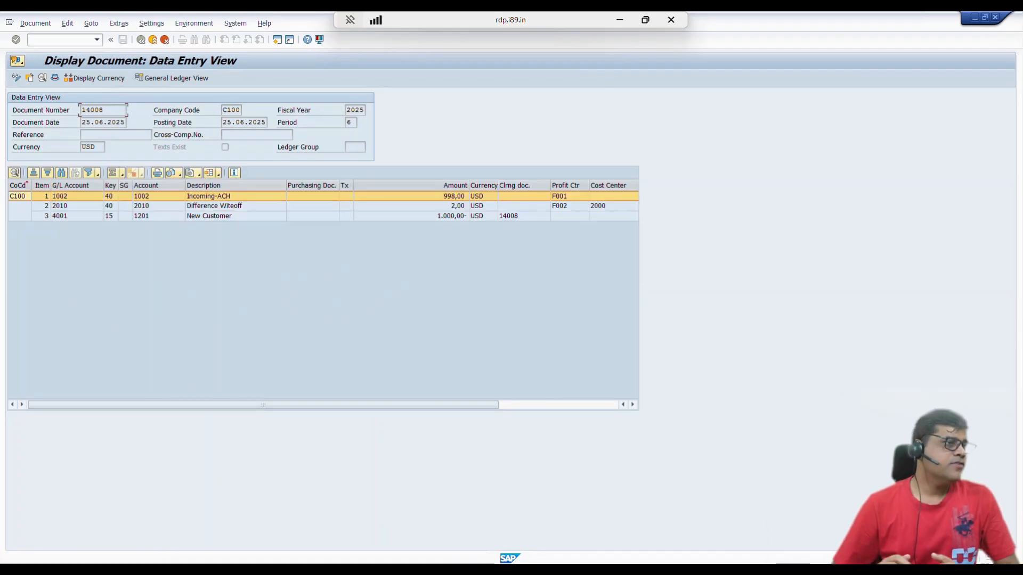
{"action": "left_click", "coordinate": [174, 78]}
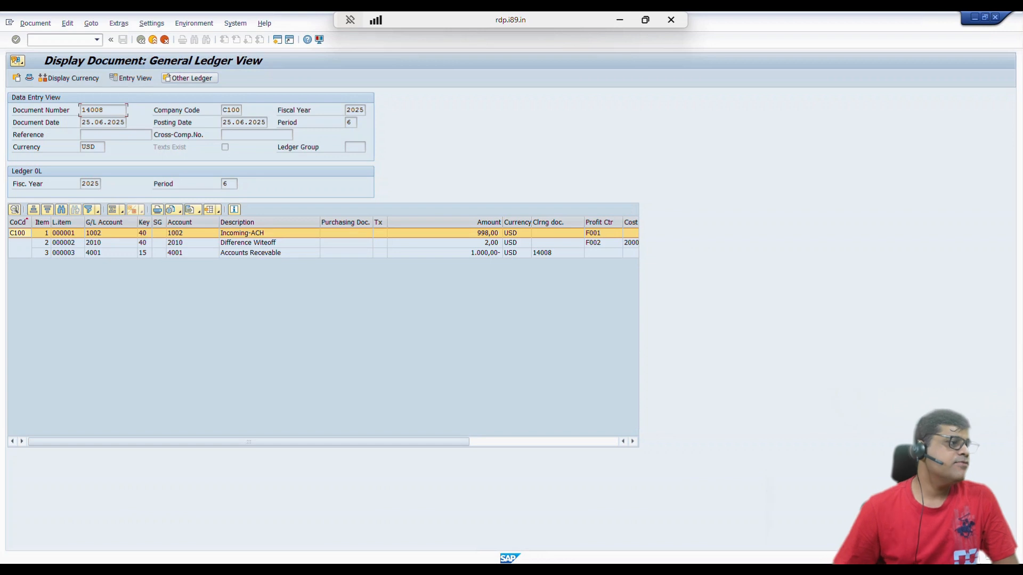
{"action": "left_click", "coordinate": [549, 253]}
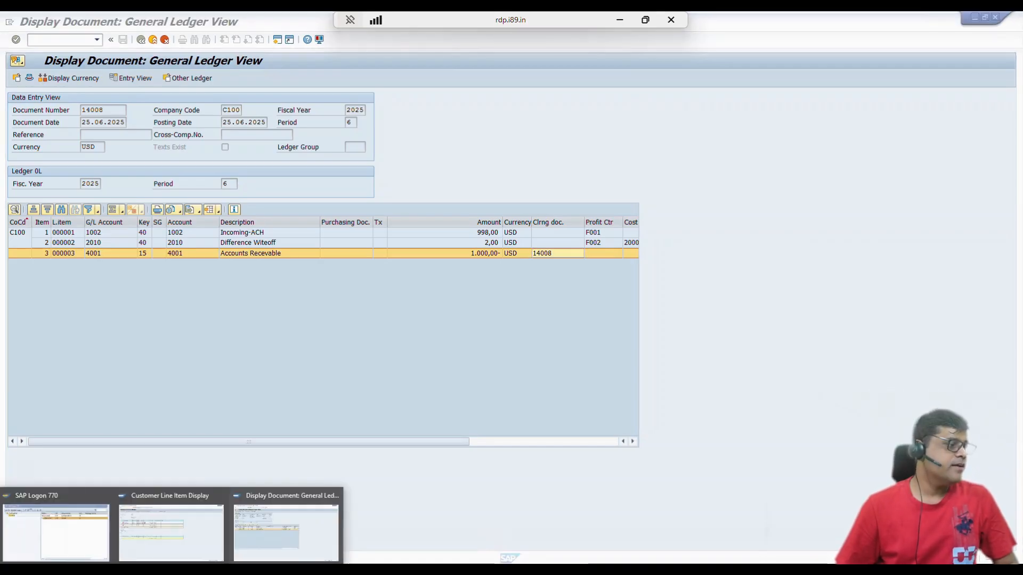
Refresh the customer line item list, then return to the posted document and select its difference write-off line
{"action": "left_click", "coordinate": [170, 527]}
{"action": "left_click", "coordinate": [25, 23]}
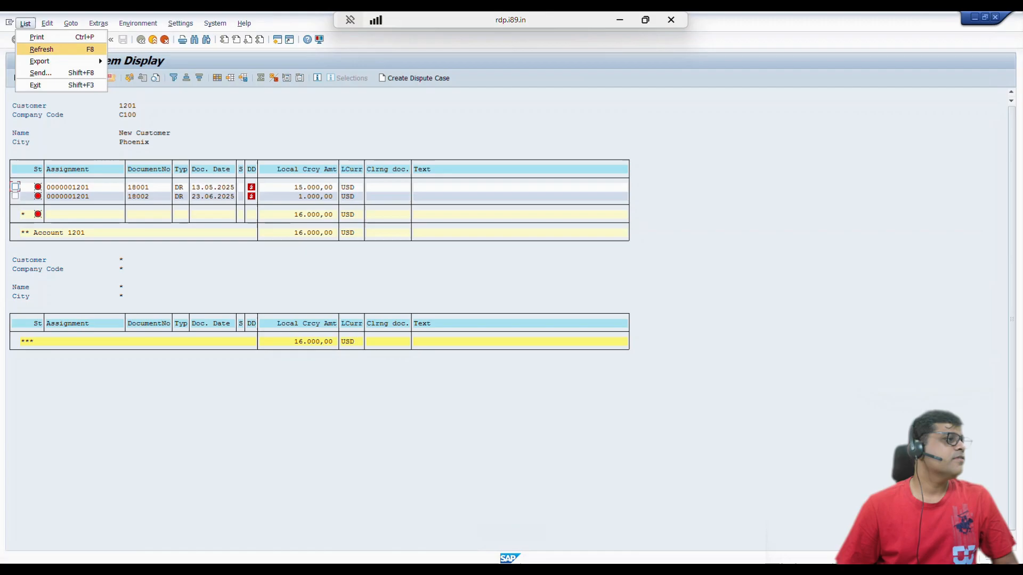
{"action": "left_click", "coordinate": [41, 49]}
{"action": "key", "text": "alt+Tab"}
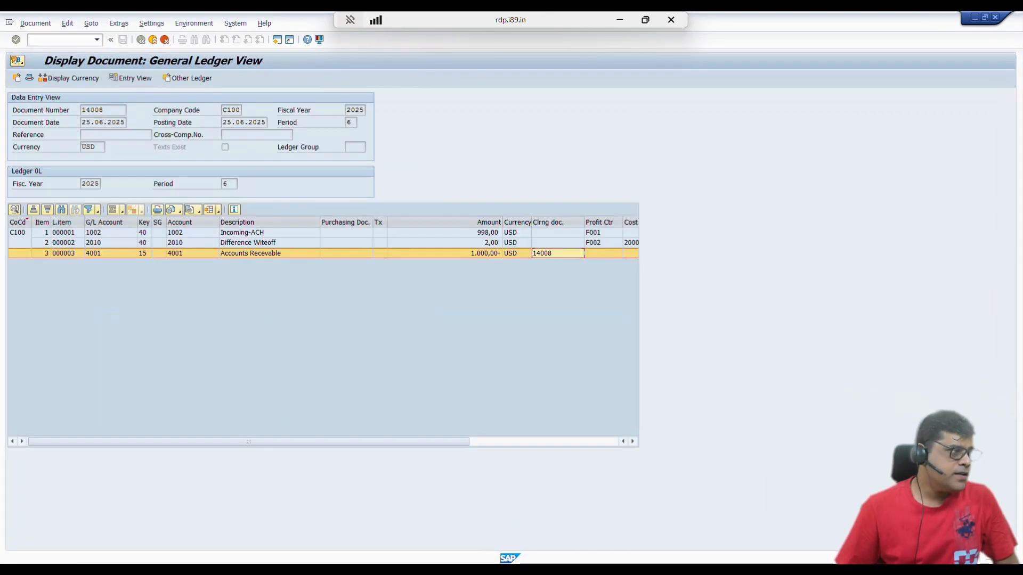
{"action": "left_click", "coordinate": [269, 243]}
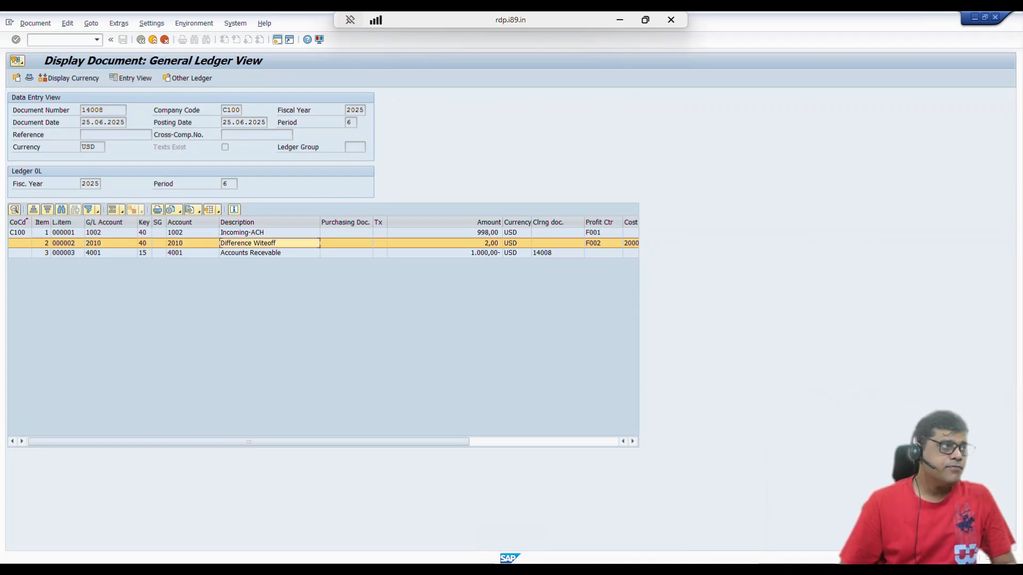
Run the KSB1 actual cost line item report for cost center 2000 (ADMIN) and dismiss the Internet Explorer security notice
{"action": "key", "text": "F3"}
{"action": "type", "text": "ksb1"}
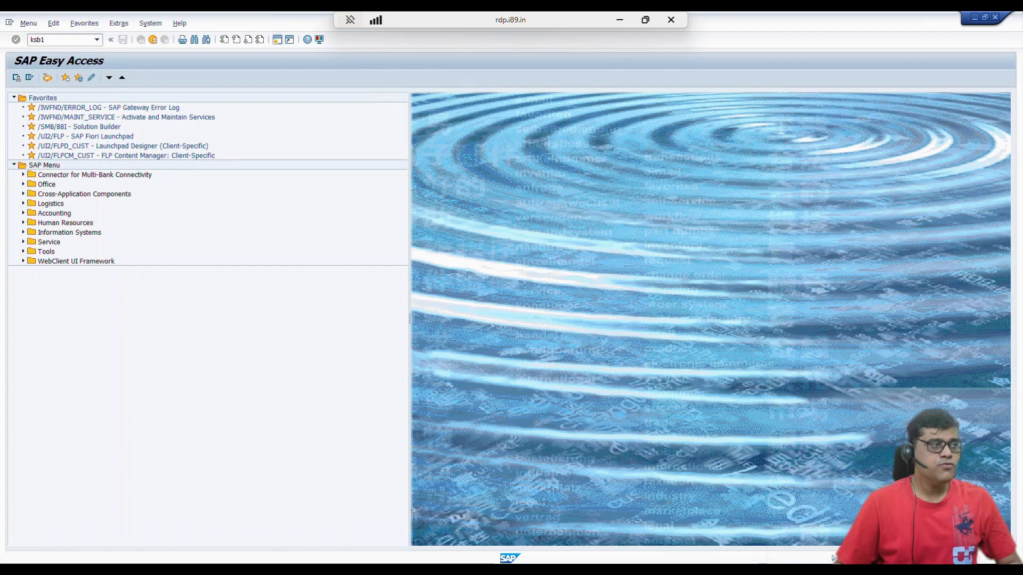
{"action": "key", "text": "Return"}
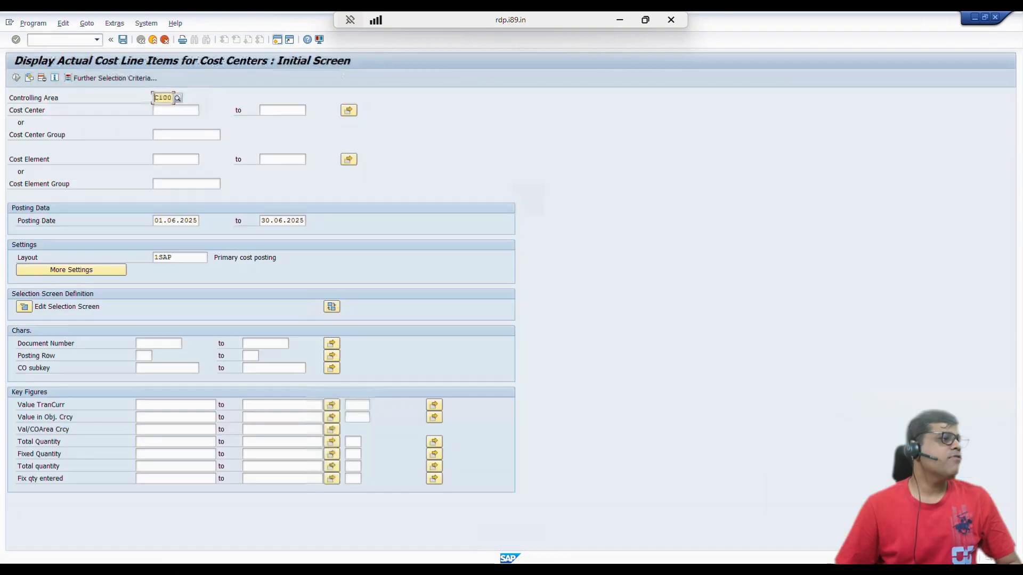
{"action": "left_click", "coordinate": [176, 110]}
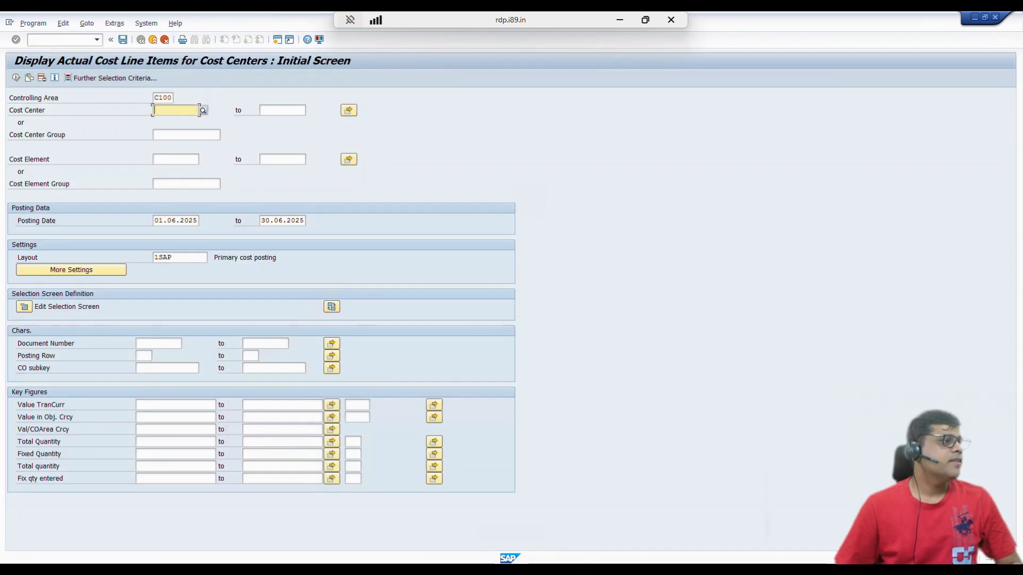
{"action": "key", "text": "F4"}
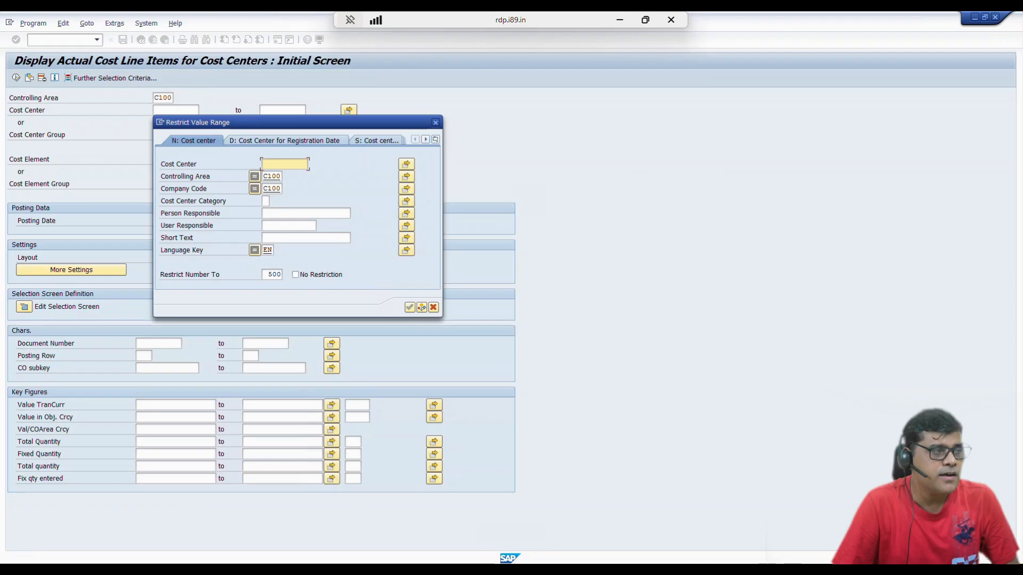
{"action": "key", "text": "Return"}
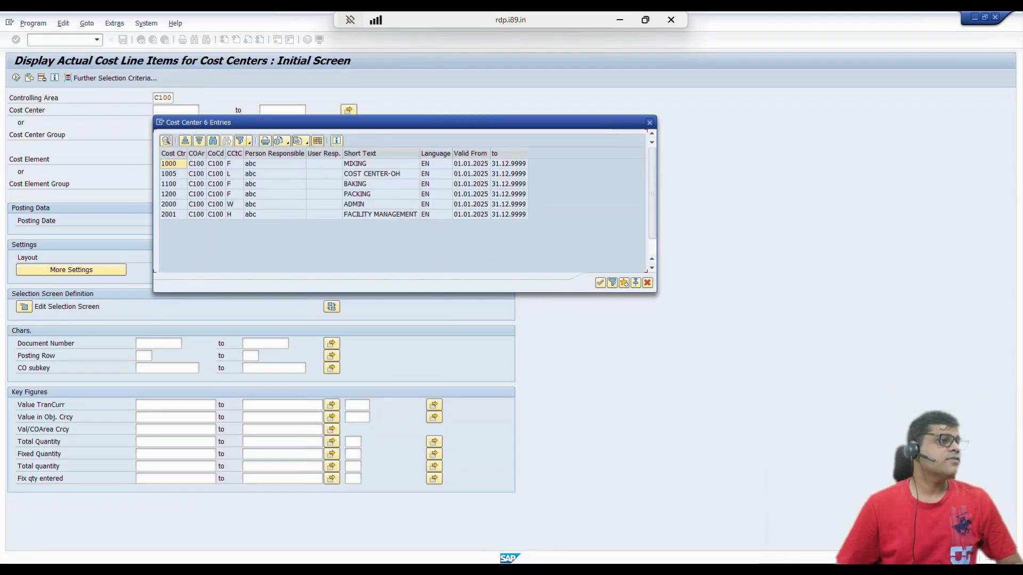
{"action": "double_click", "coordinate": [354, 204]}
{"action": "key", "text": "F8"}
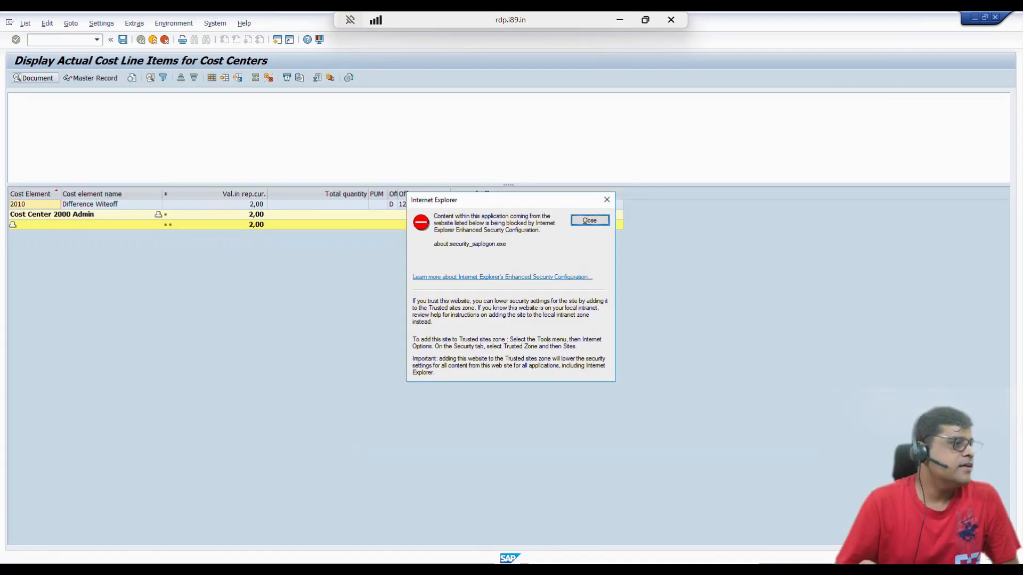
{"action": "key", "text": "Return"}
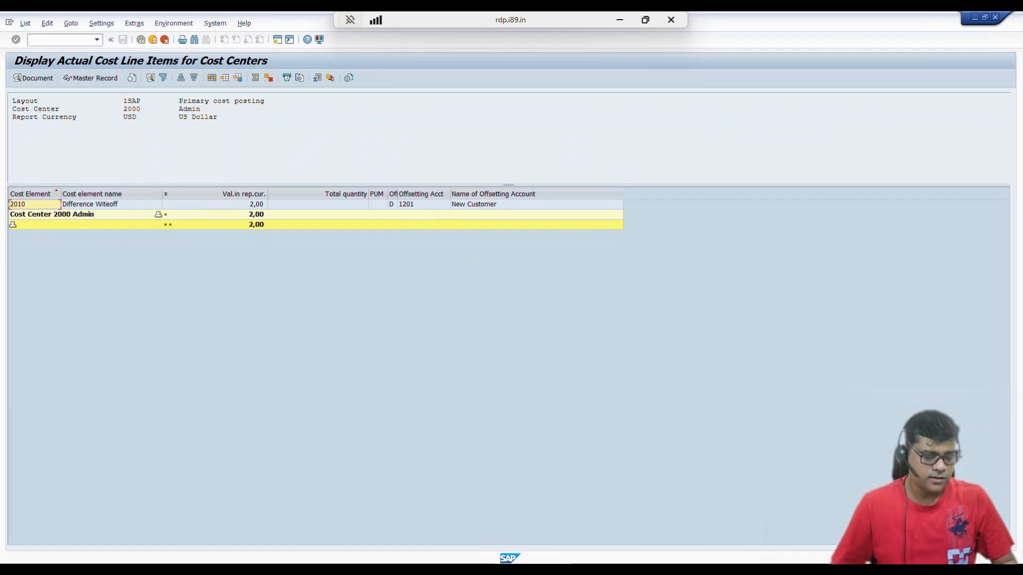
Return to the posted document, start a new session and display the SAP Customizing Implementation Guide through SPRO
{"action": "key", "text": "alt+Tab"}
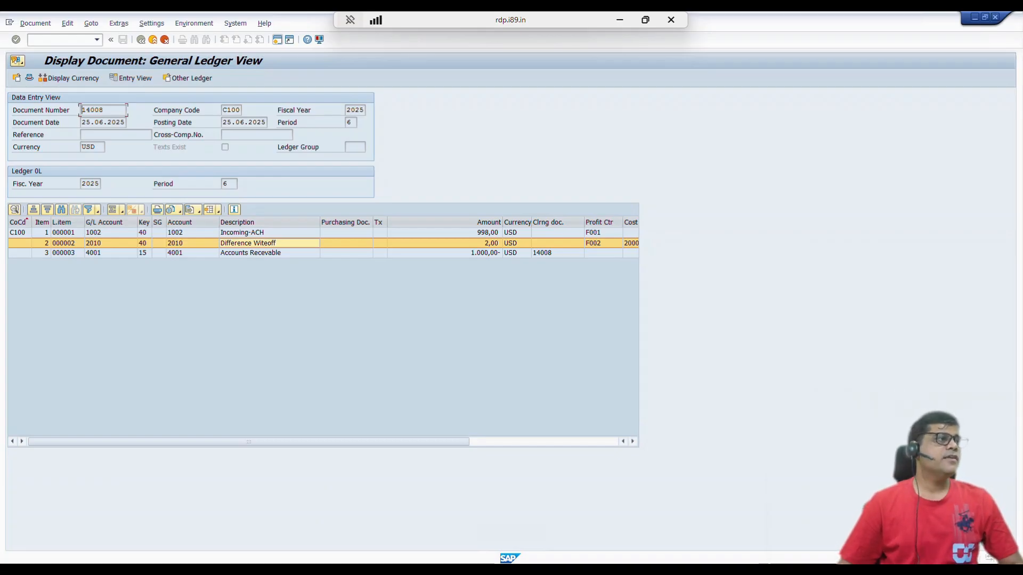
{"action": "left_click", "coordinate": [278, 40]}
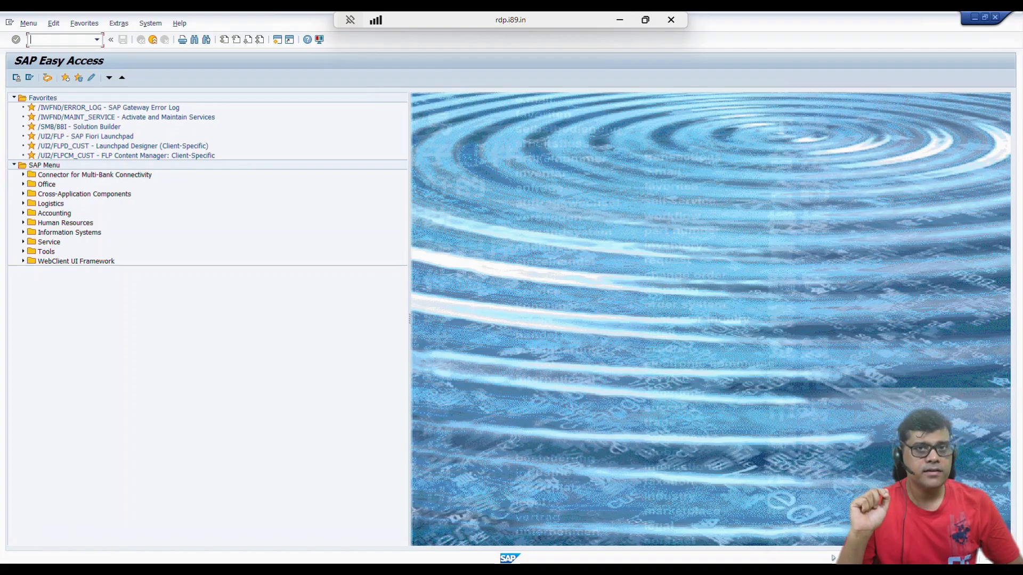
{"action": "type", "text": "spro"}
{"action": "key", "text": "Return"}
{"action": "left_click", "coordinate": [16, 78]}
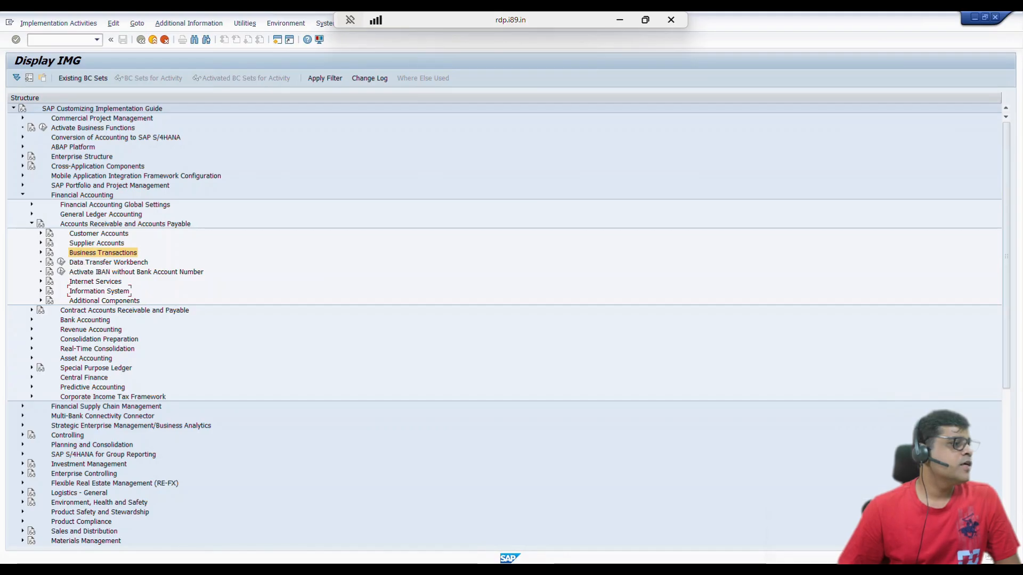
Open Define Accounts for Overpayments/Underpayments in the Incoming Payments Global Settings under Business Transactions, for chart of accounts C100
{"action": "left_click", "coordinate": [40, 253]}
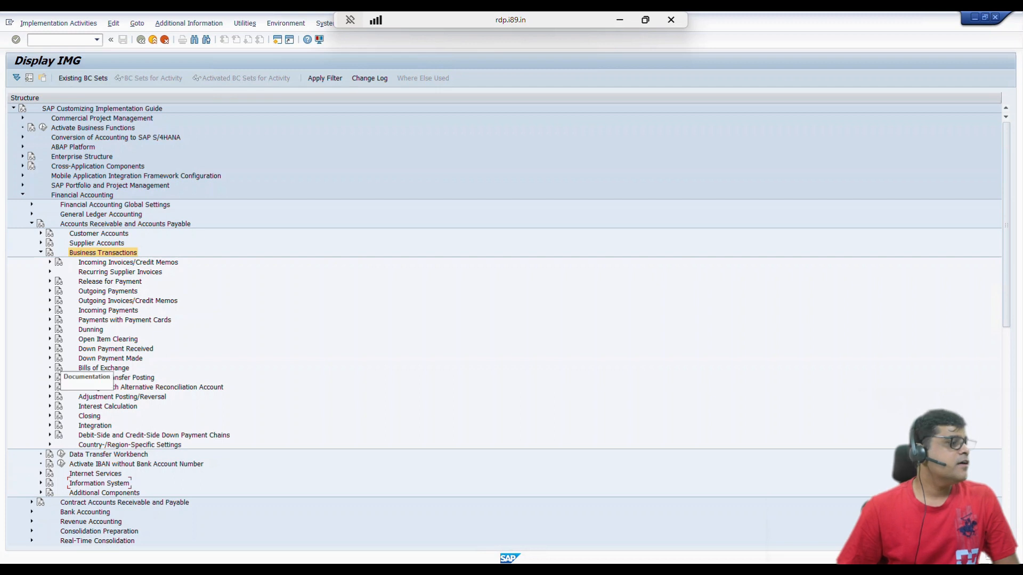
{"action": "left_click", "coordinate": [50, 310]}
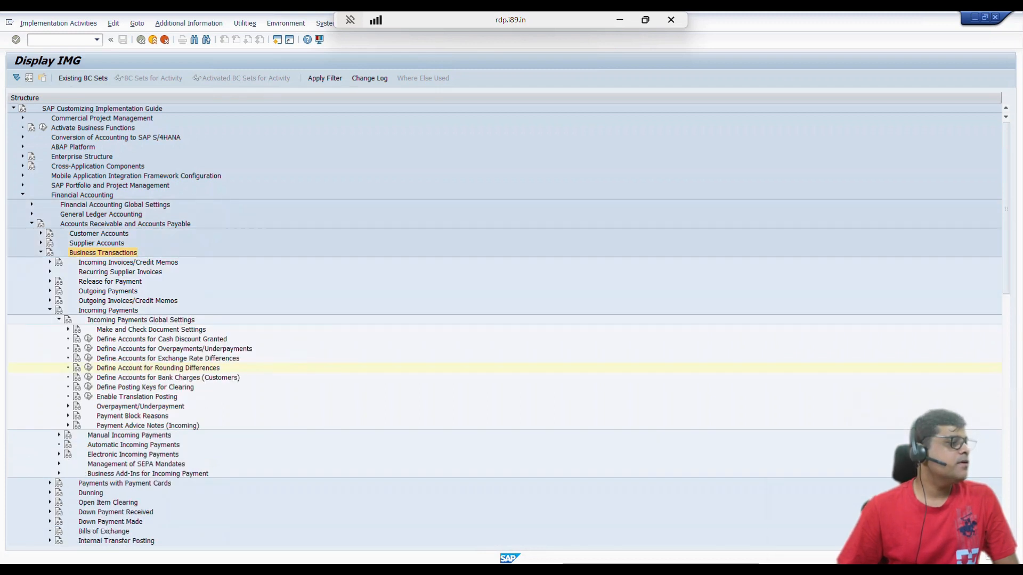
{"action": "left_click", "coordinate": [161, 339]}
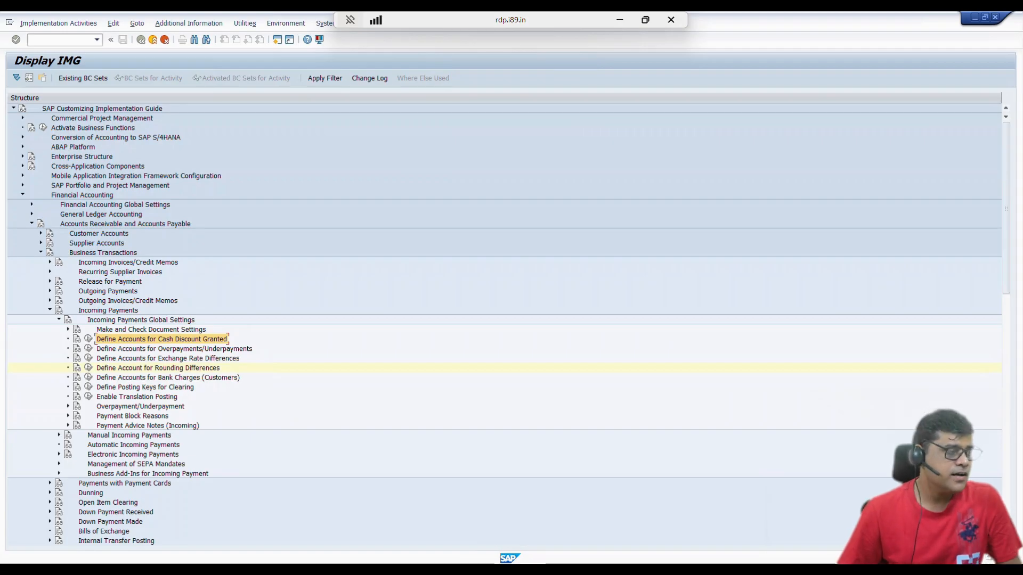
{"action": "left_click", "coordinate": [168, 358]}
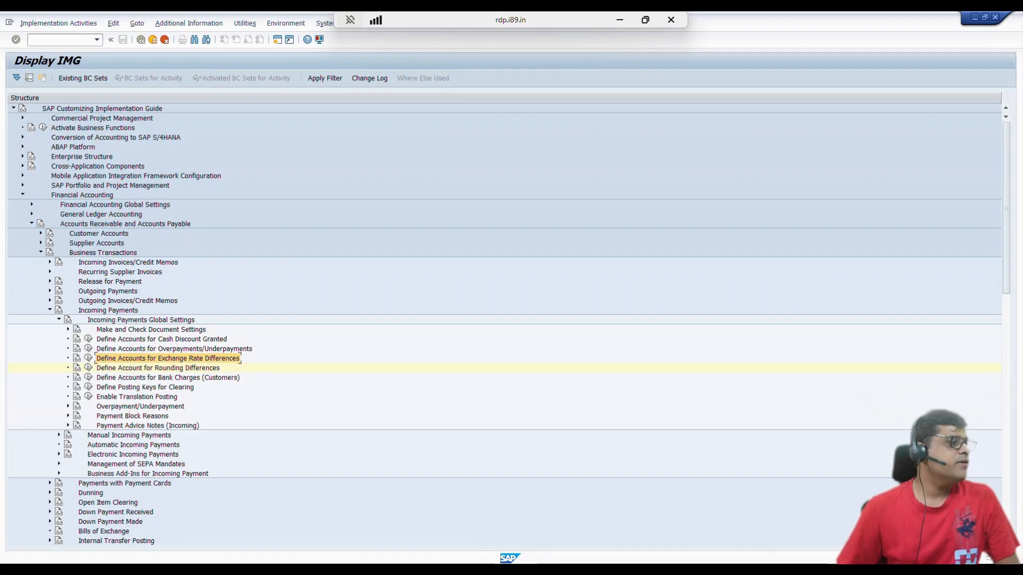
{"action": "key", "text": "Up"}
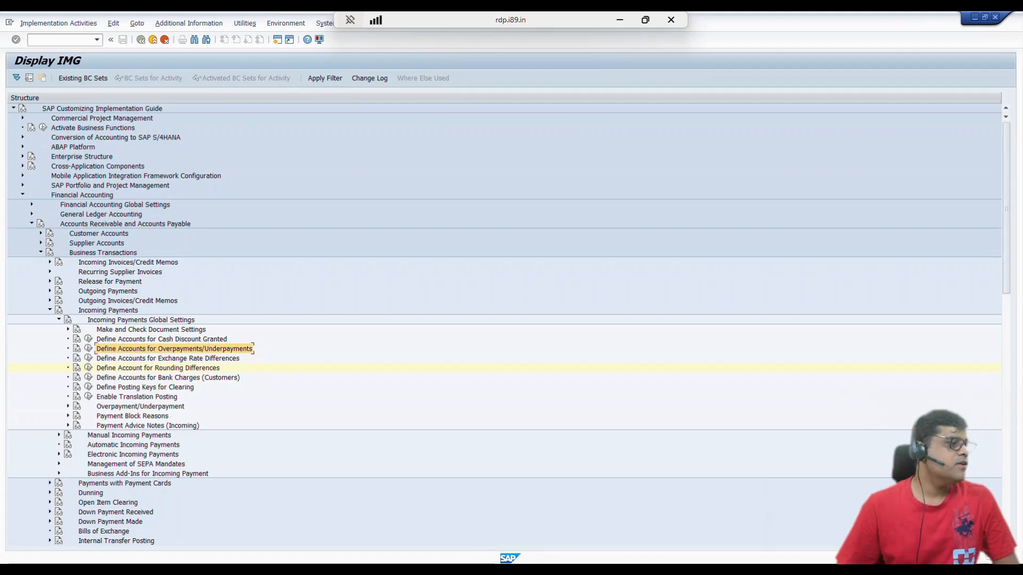
{"action": "left_click", "coordinate": [89, 349]}
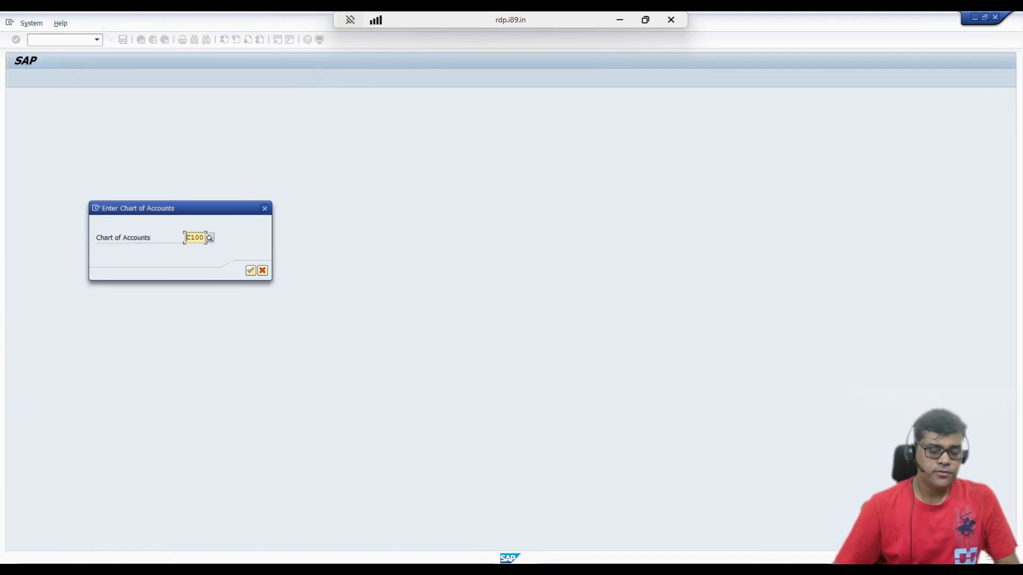
{"action": "key", "text": "Return"}
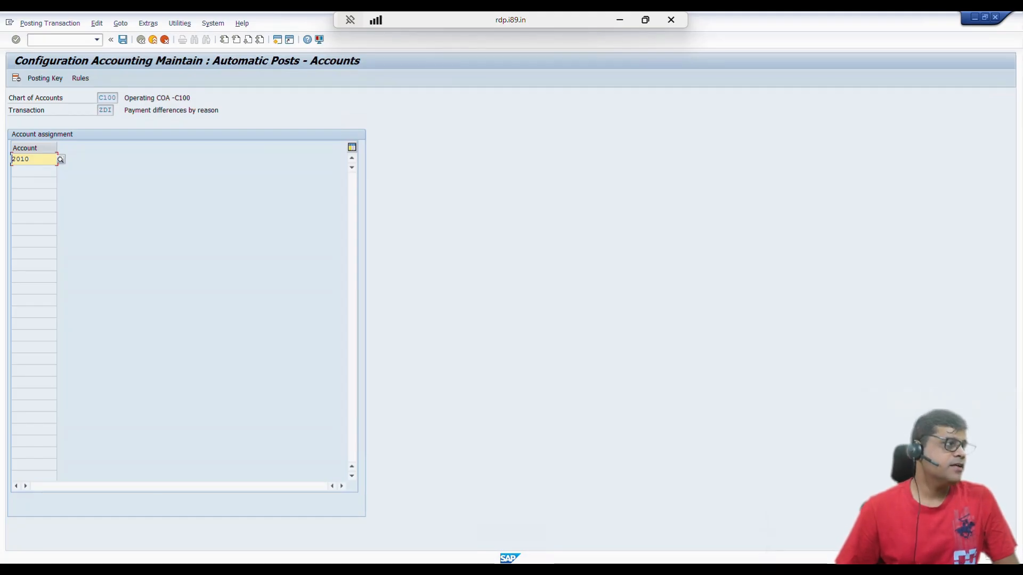
Compare the account assigned for payment differences with the write-off line of the posted document, and return to the account configuration
{"action": "key", "text": "shift+Home"}
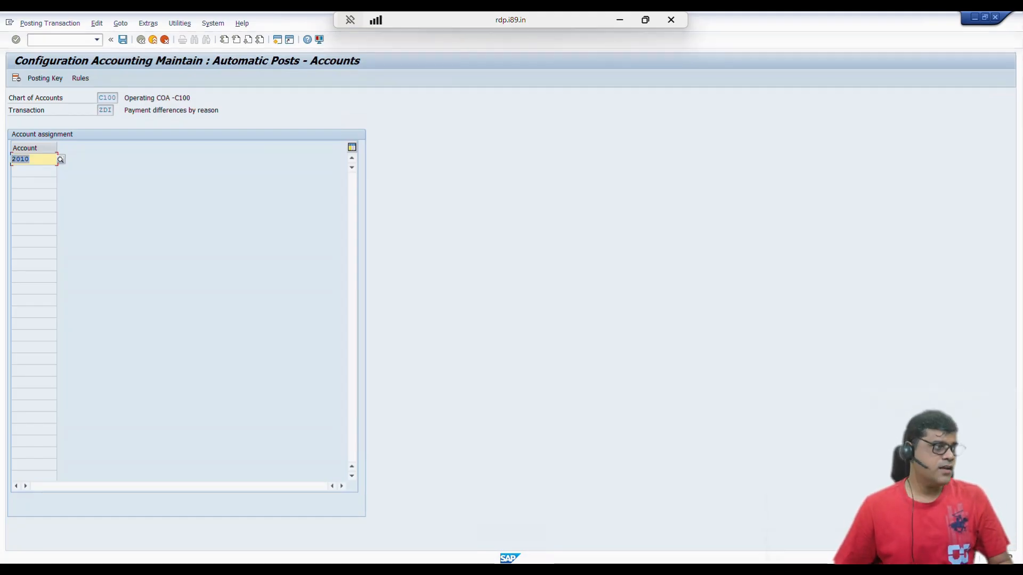
{"action": "key", "text": "alt+Tab"}
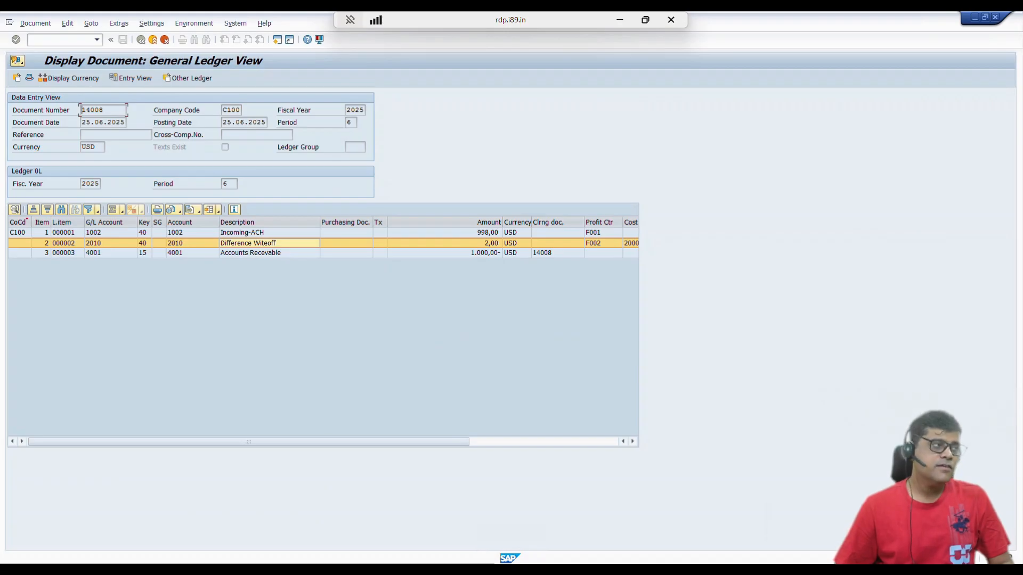
{"action": "key", "text": "alt+d"}
{"action": "key", "text": "Escape"}
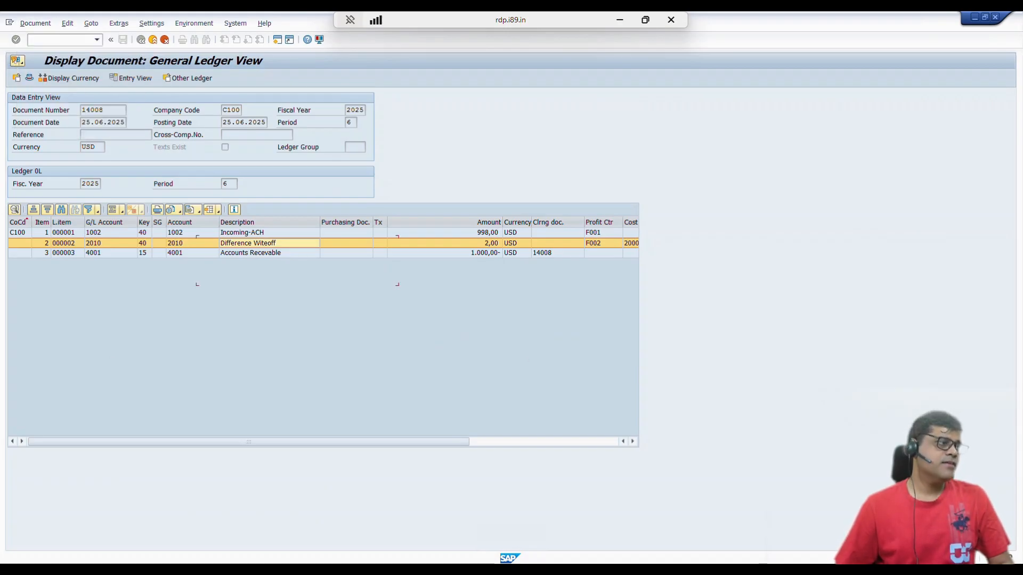
{"action": "key", "text": "alt+Tab"}
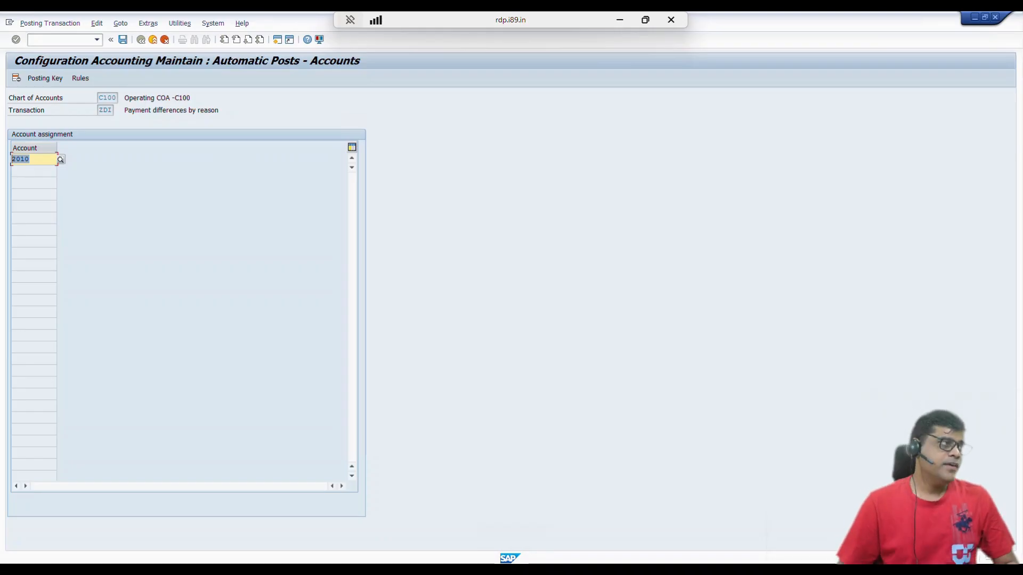
{"action": "left_click", "coordinate": [58, 39]}
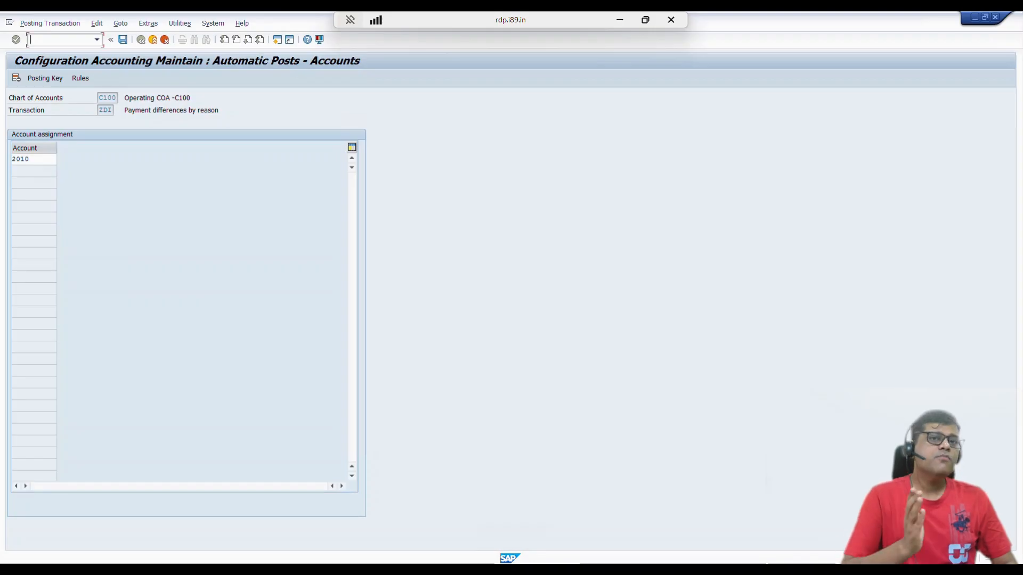
Open the FI Tolerance Groups for Users with transaction OBA4 and display the details of the blank tolerance group for company code C100
{"action": "type", "text": "/no"}
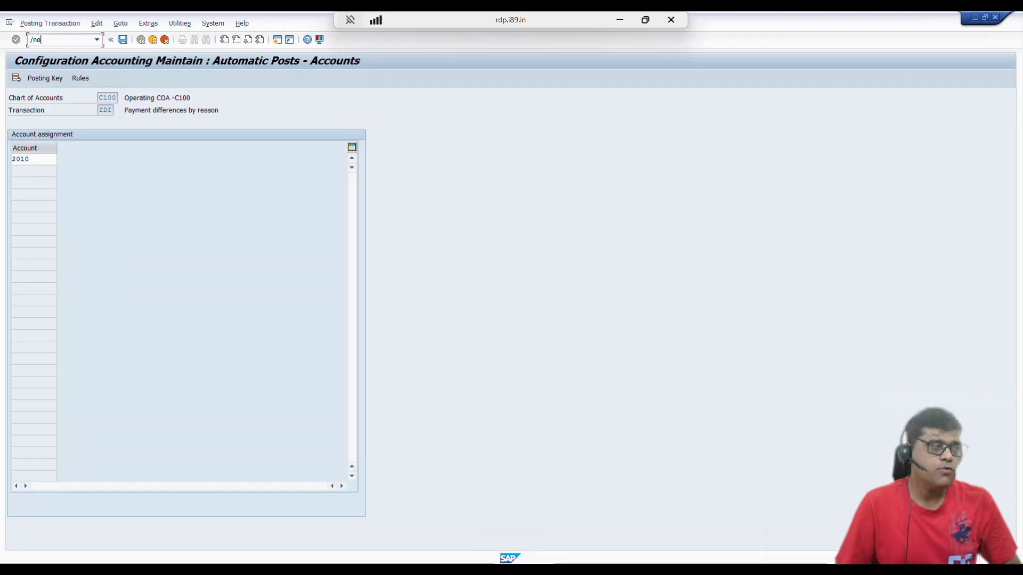
{"action": "type", "text": "ba4"}
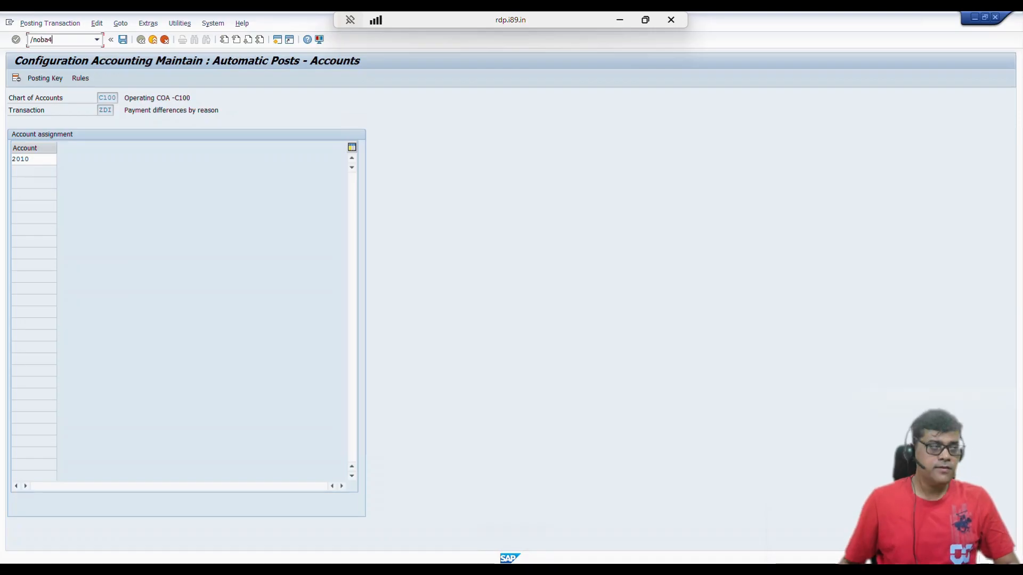
{"action": "key", "text": "Return"}
{"action": "left_click", "coordinate": [125, 343]}
{"action": "key", "text": "Tab"}
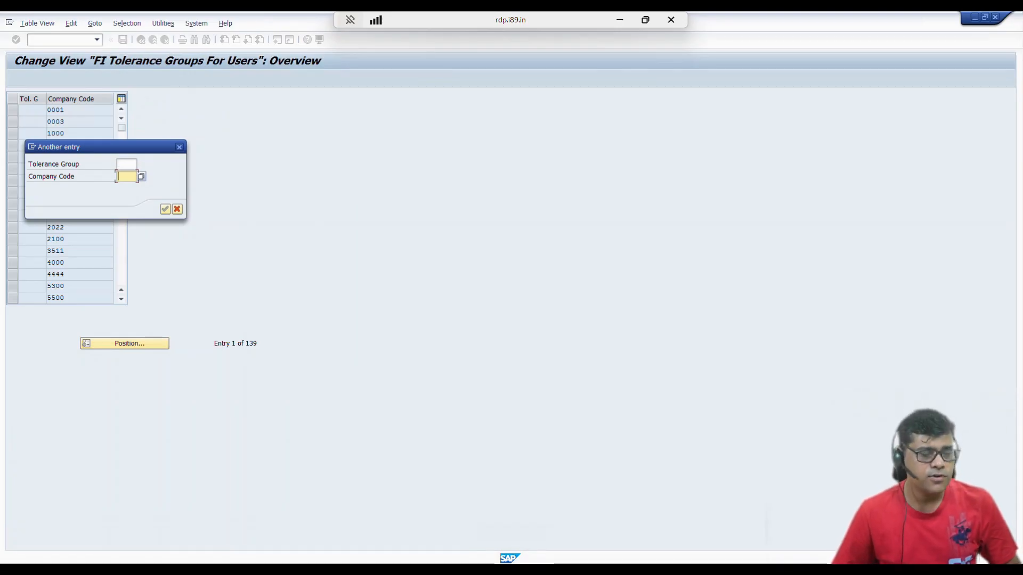
{"action": "type", "text": "c100"}
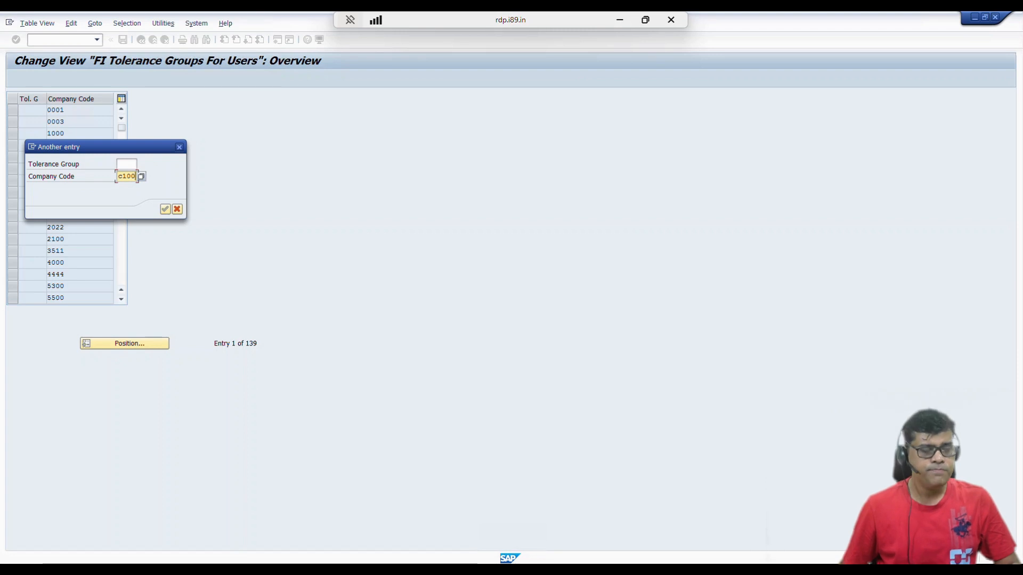
{"action": "key", "text": "Return"}
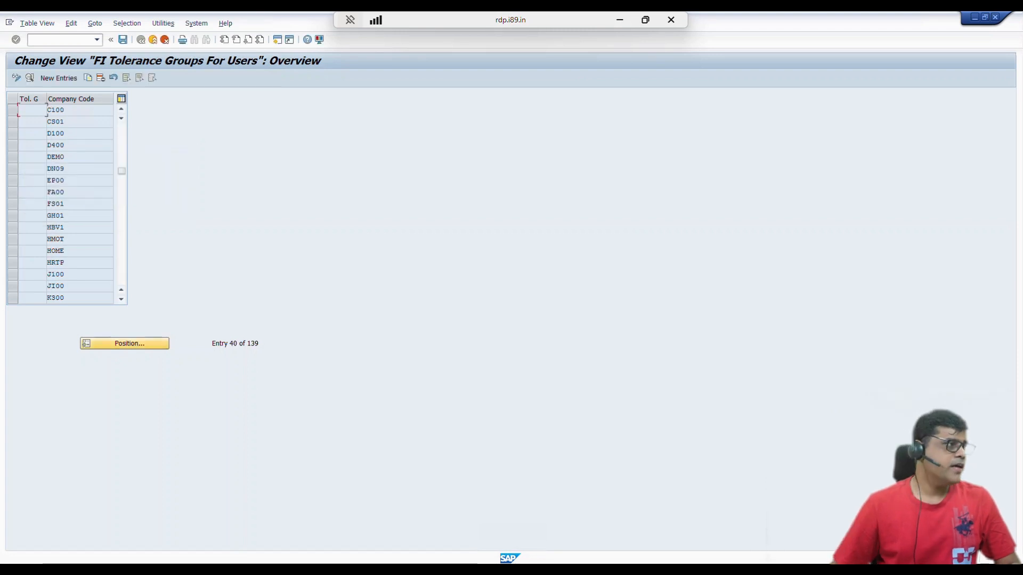
{"action": "key", "text": "F2"}
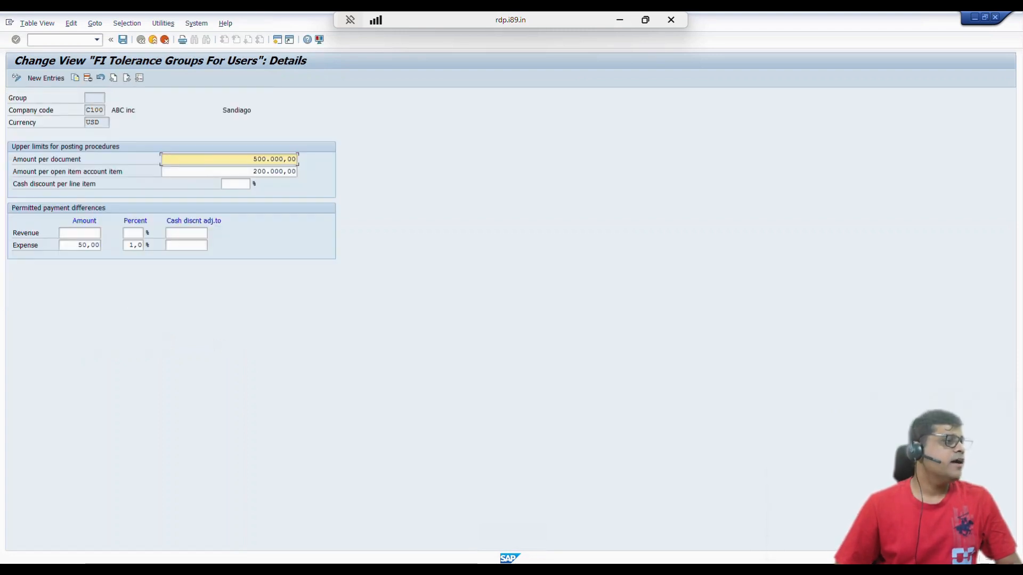